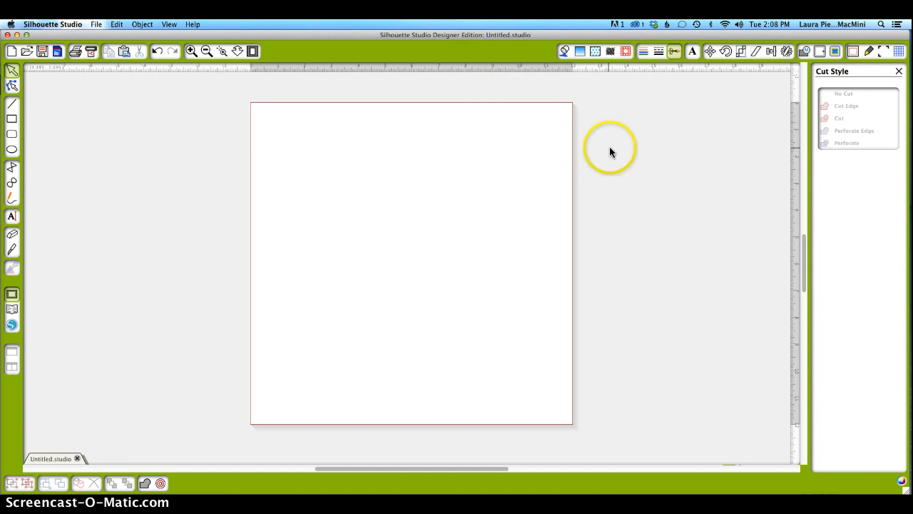
- Add the letter W as text on the page in the Regal font
left_click(482, 143)
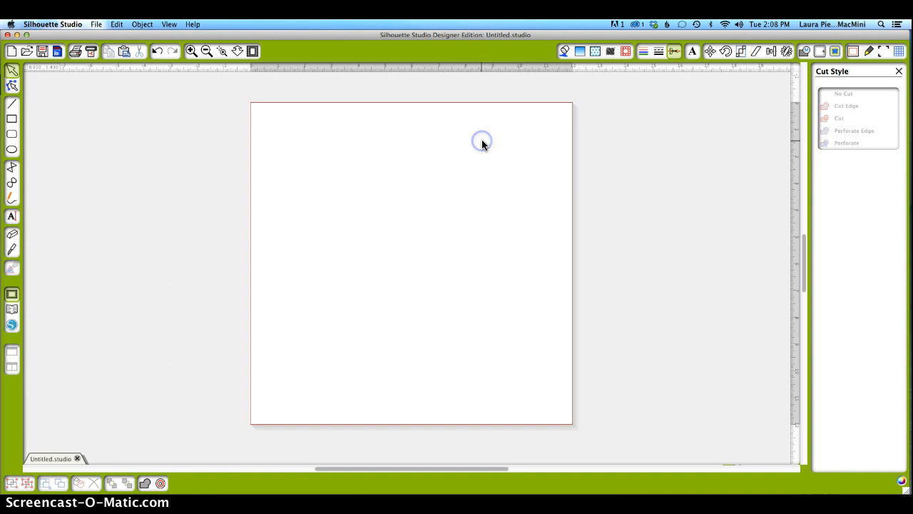
left_click(11, 219)
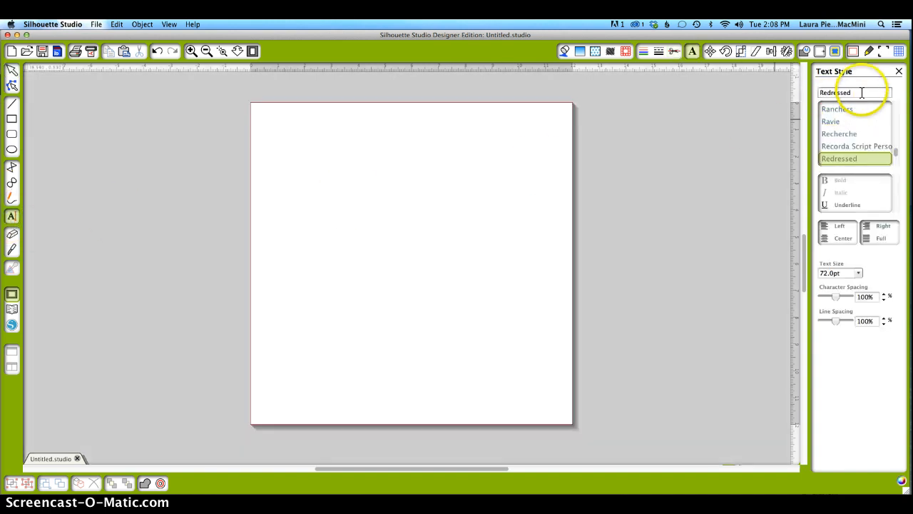
left_click_drag(862, 93, 811, 93)
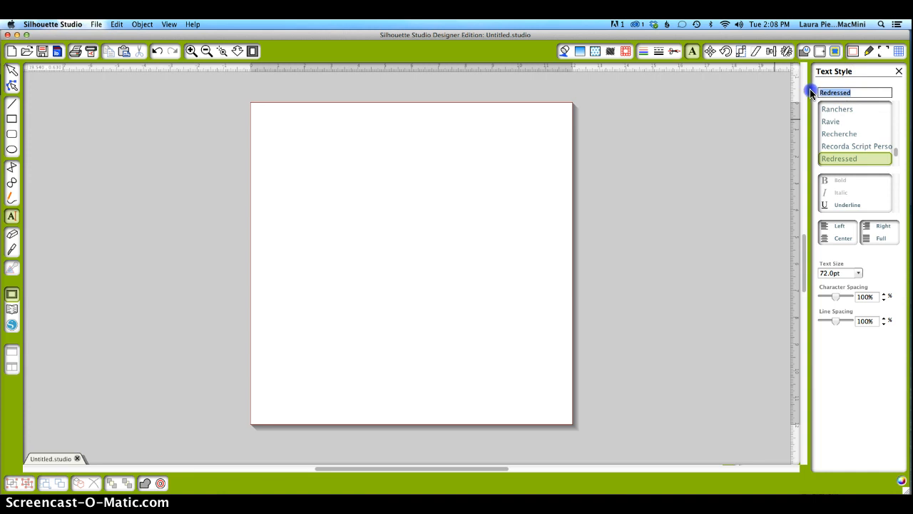
type("regal")
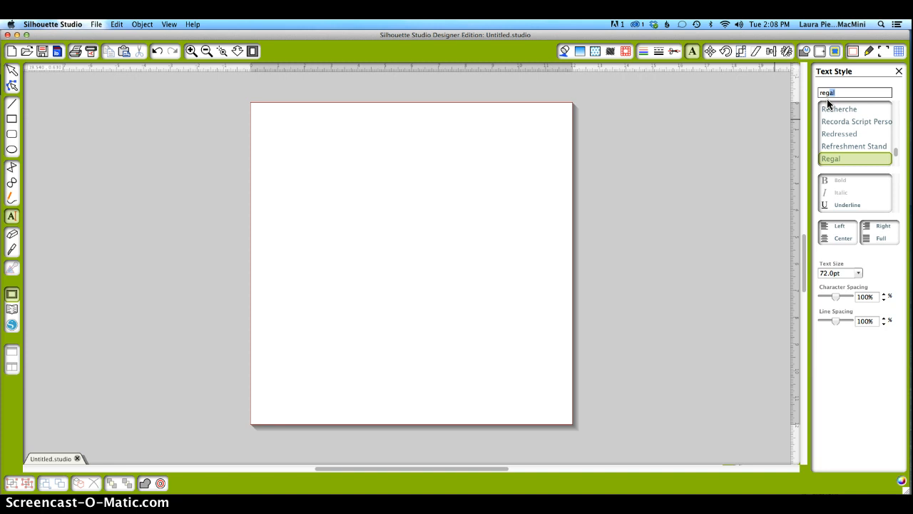
left_click(335, 206)
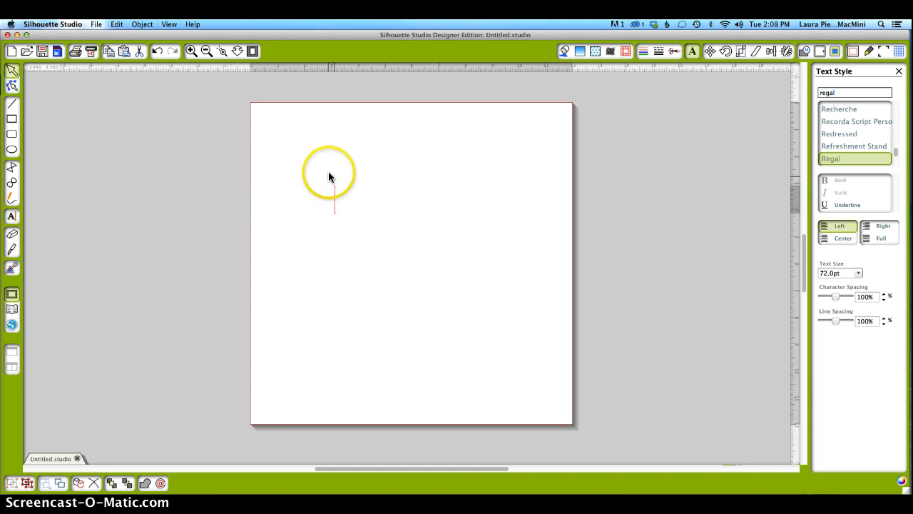
type("W")
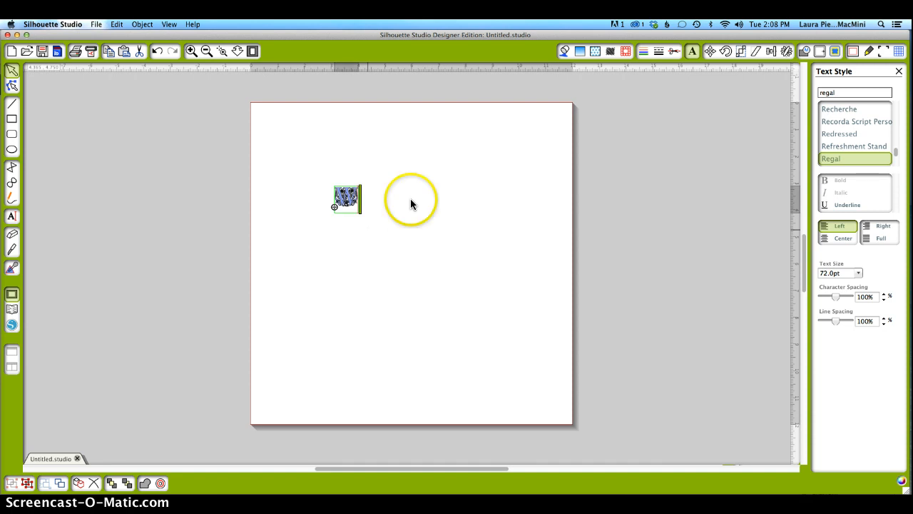
left_click(365, 240)
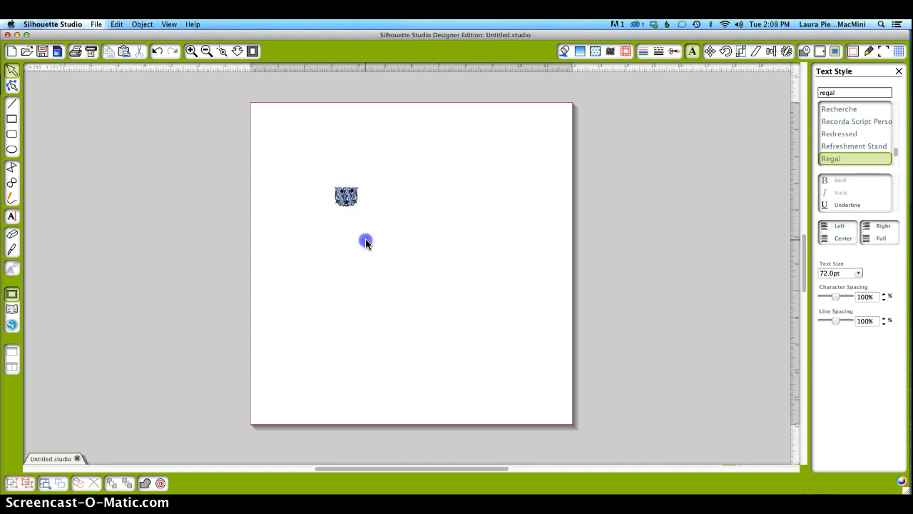
- Enlarge the W proportionally to about 919 pt and position it to fit within the page width
left_click(346, 202)
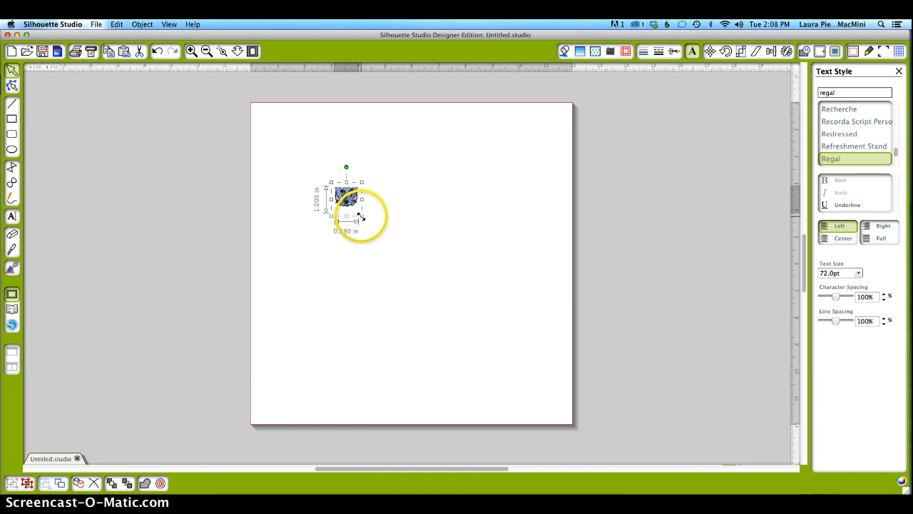
left_click_drag(365, 216, 652, 433)
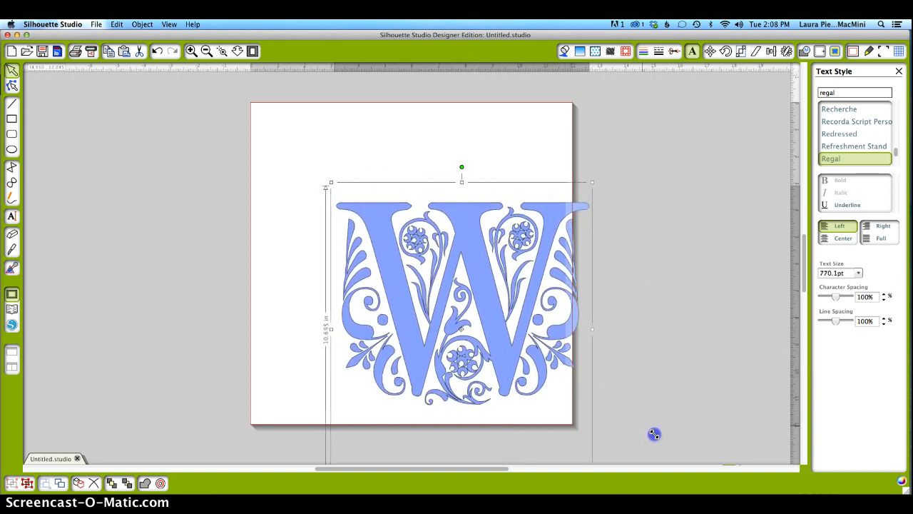
left_click(493, 306)
left_click_drag(478, 292, 423, 236)
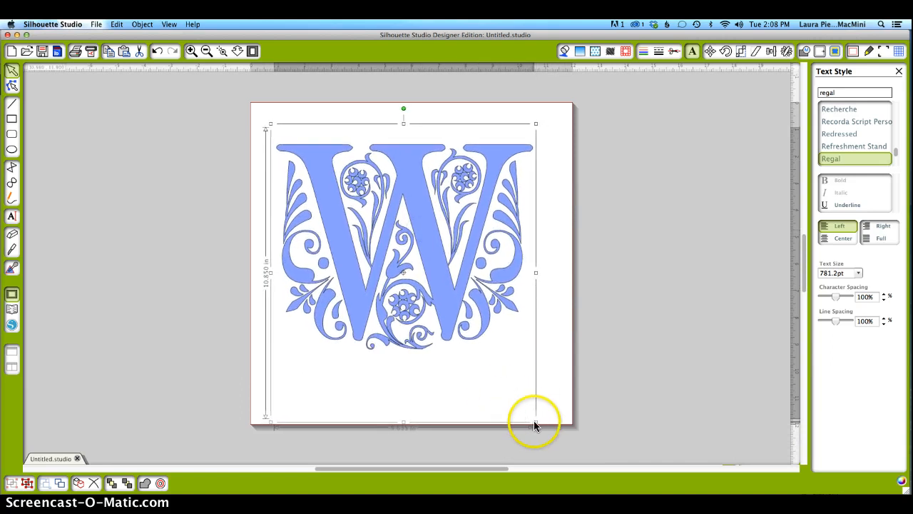
left_click_drag(537, 422, 615, 444)
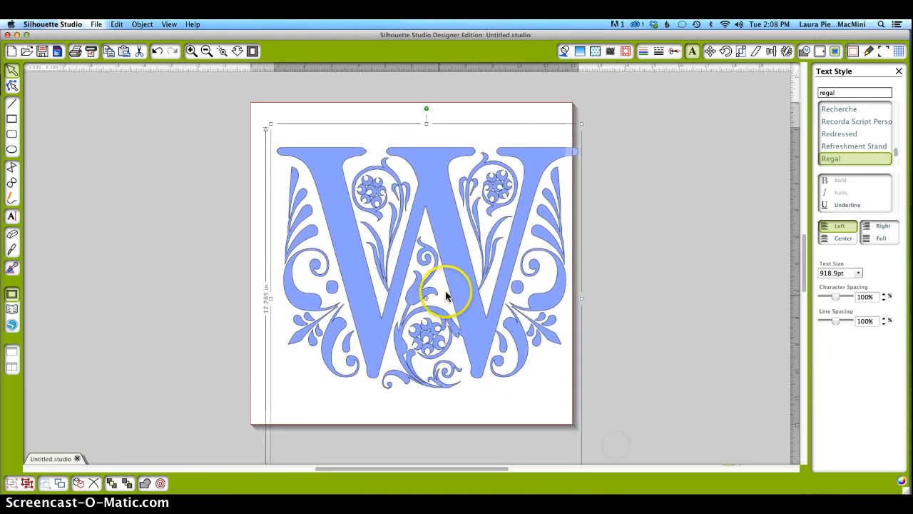
left_click_drag(459, 287, 439, 294)
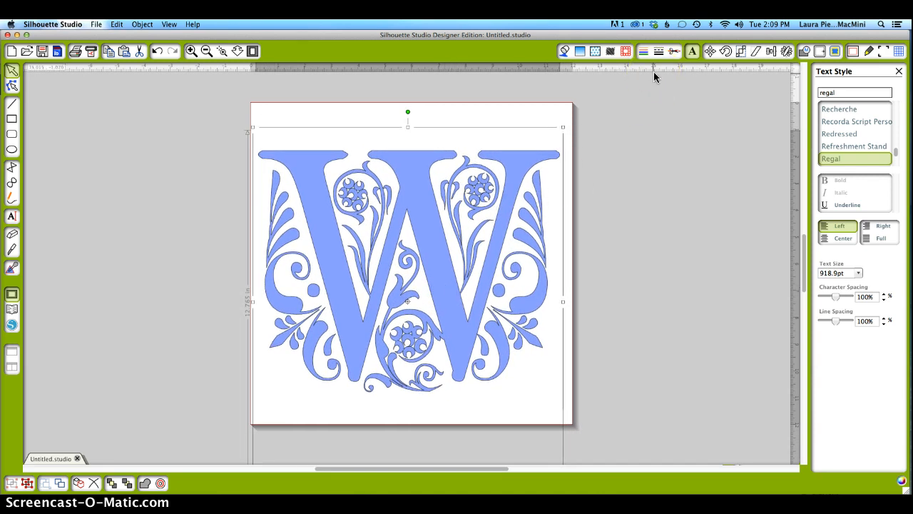
left_click(651, 169)
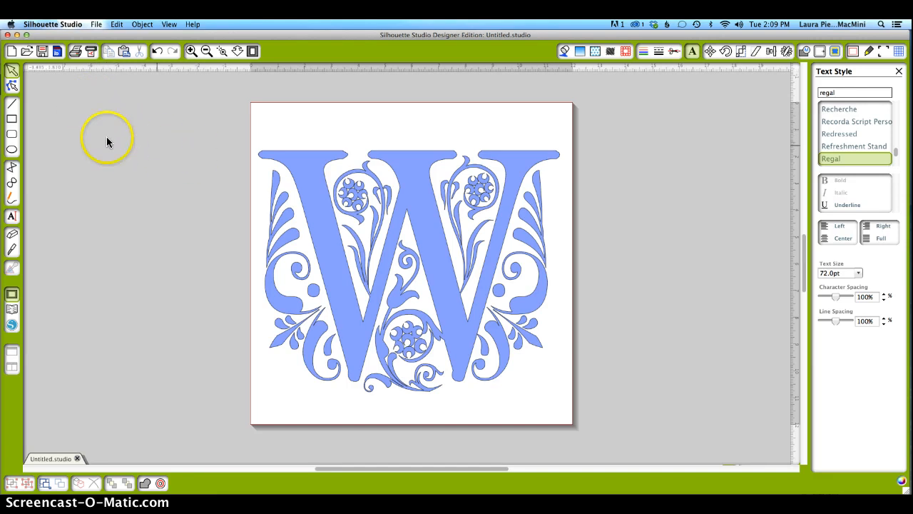
- Draw a rectangle about 12 in wide across the middle of the W and adjust its height to about 1.69 in
left_click(11, 120)
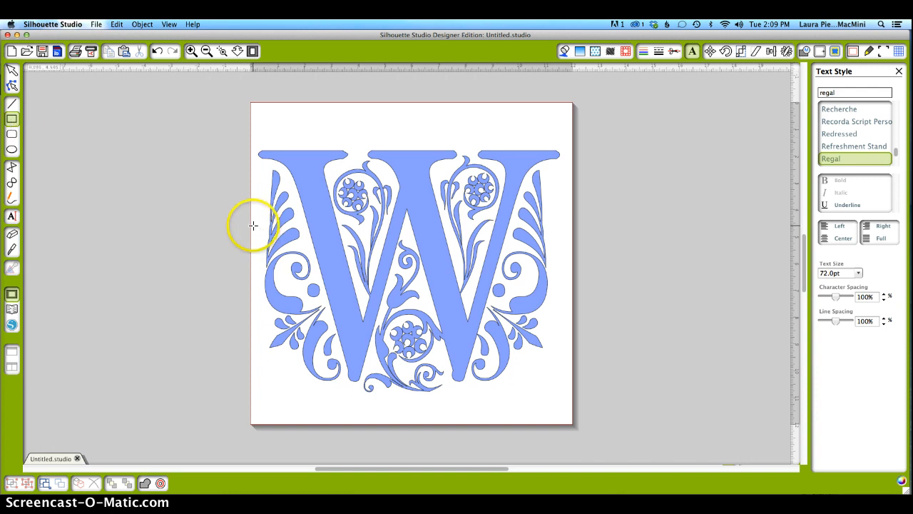
mouse_move(248, 230)
left_mouse_down()
mouse_move(257, 264)
mouse_move(540, 270)
mouse_move(565, 261)
mouse_move(575, 279)
mouse_move(642, 263)
mouse_move(679, 268)
mouse_move(571, 265)
left_mouse_up()
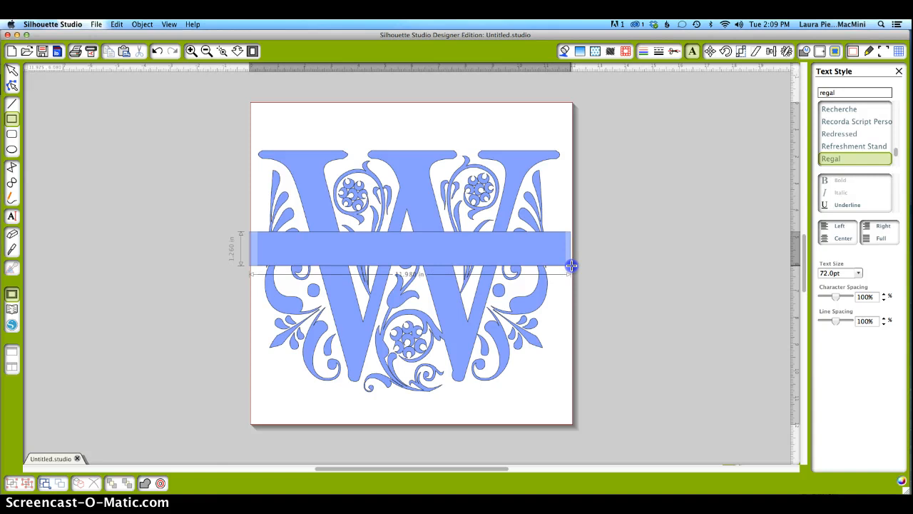
left_click_drag(571, 266, 570, 265)
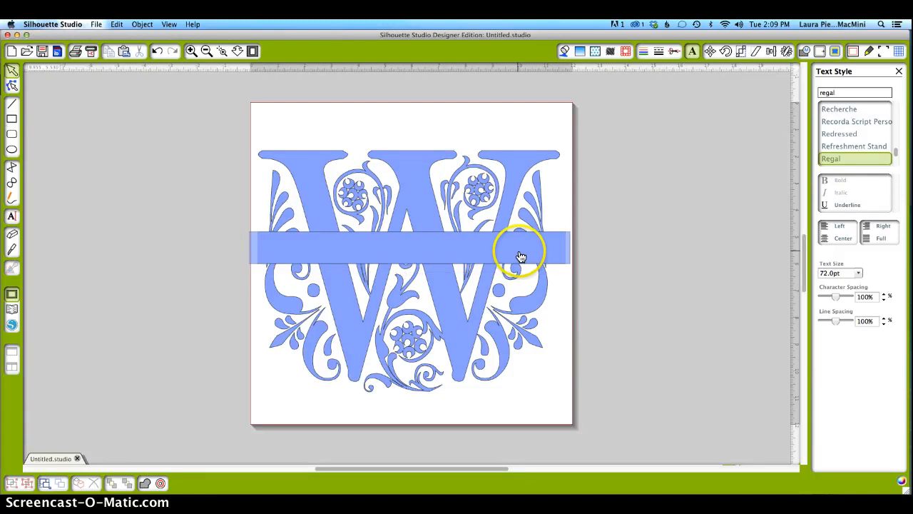
left_click(568, 263)
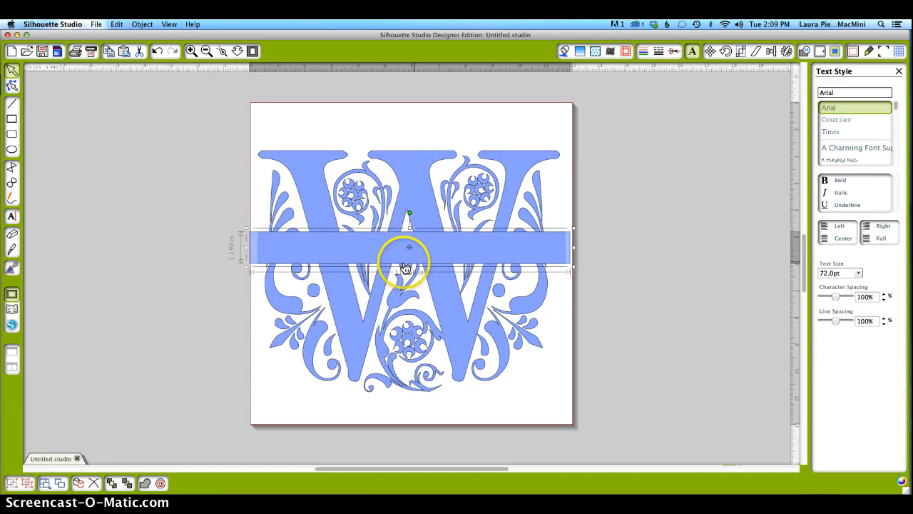
left_click_drag(411, 267, 433, 271)
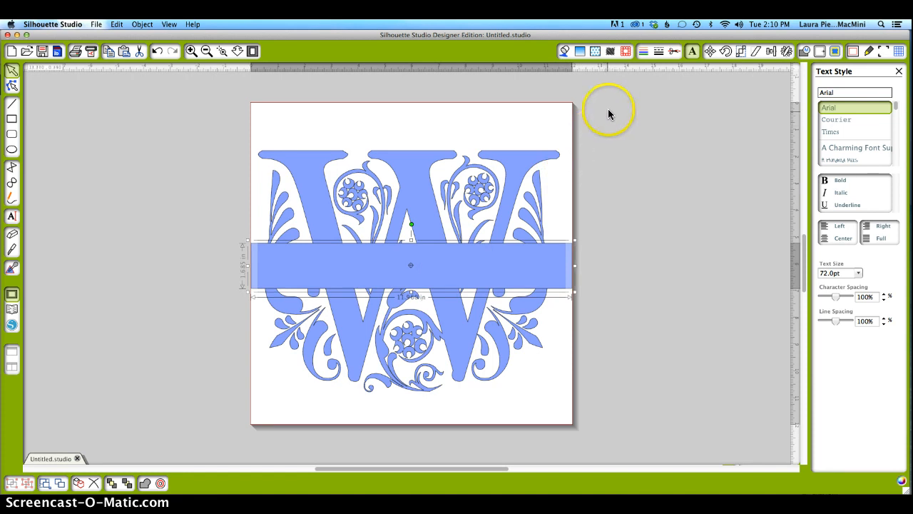
- Subtract the rectangle from the W to cut a horizontal gap through the letter
left_click_drag(610, 106, 209, 373)
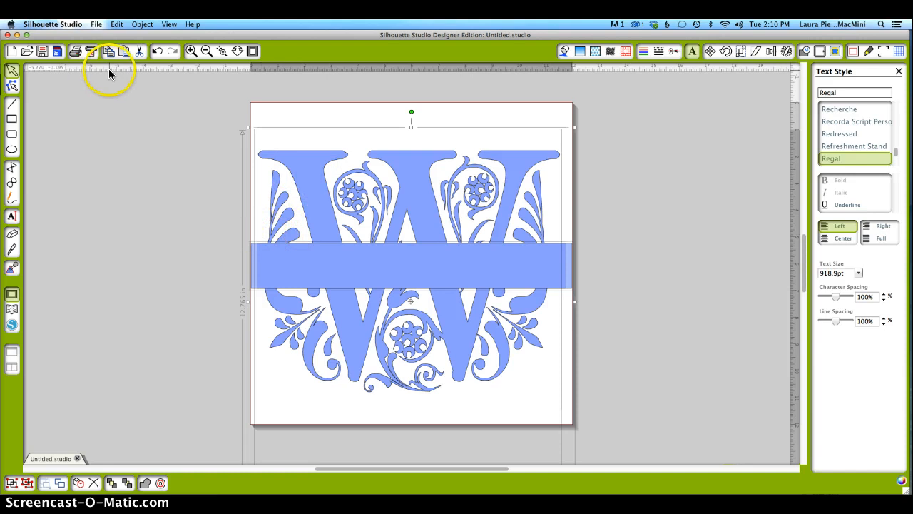
left_click(142, 26)
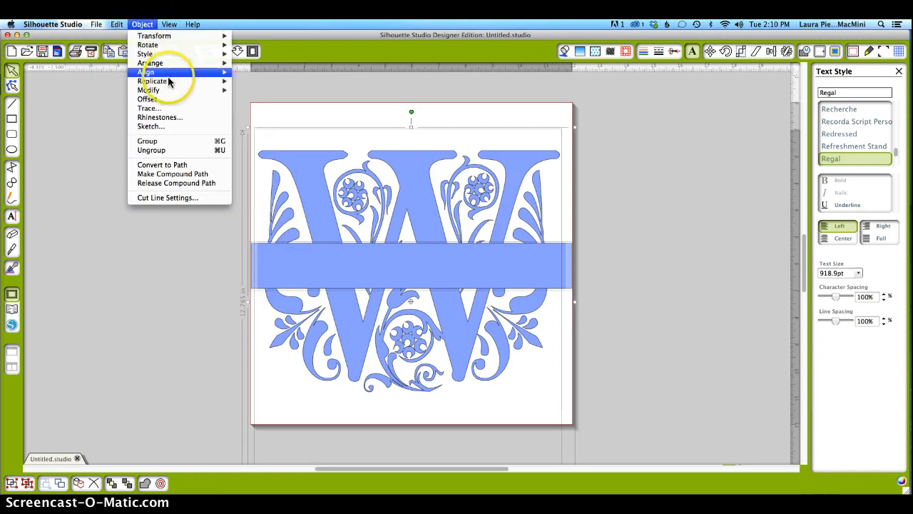
mouse_move(166, 90)
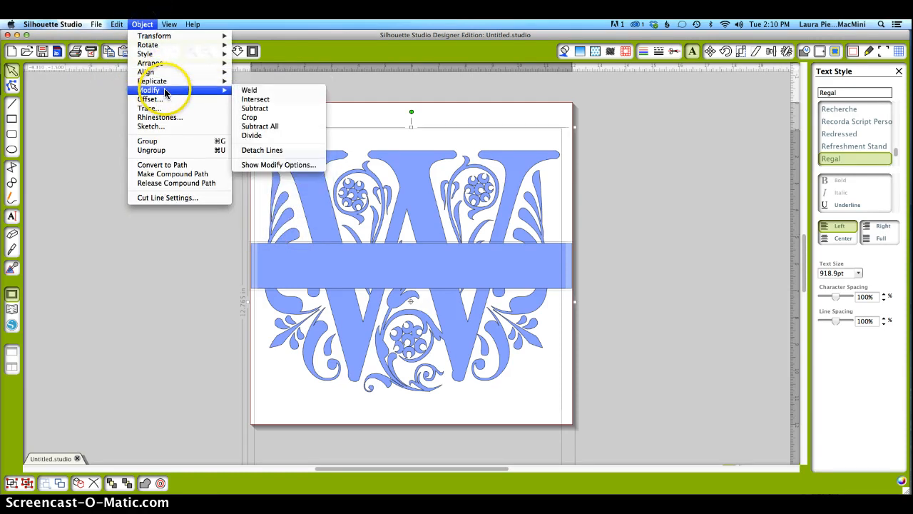
left_click(263, 109)
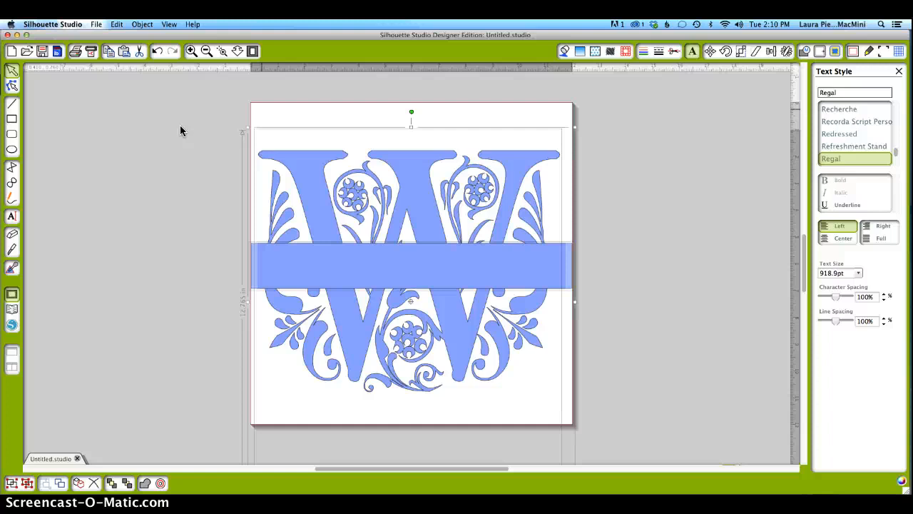
left_click(708, 180)
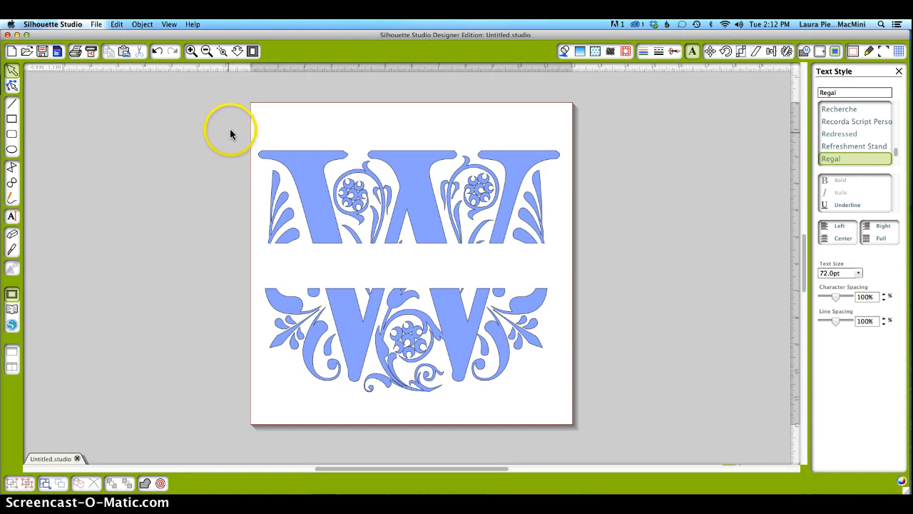
- Try moving the three upper strokes of the split W apart and undo the moves
left_click_drag(588, 115, 200, 410)
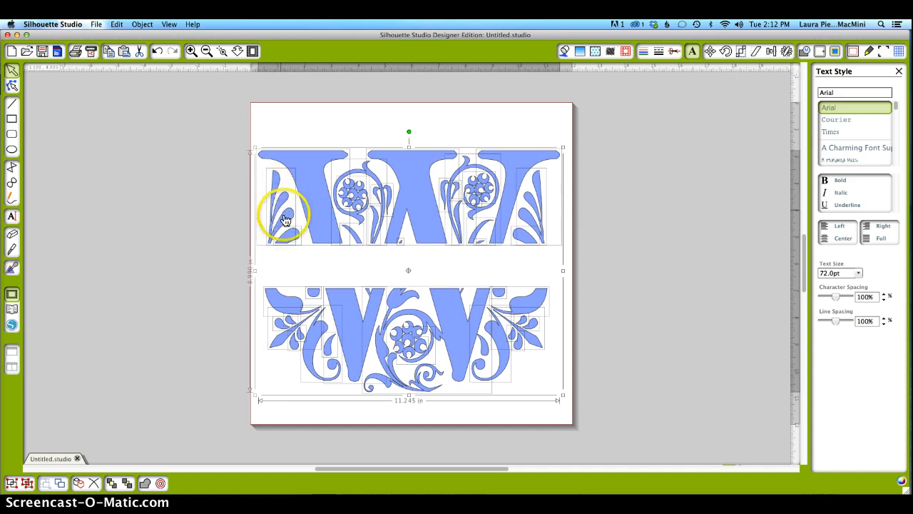
left_click(609, 161)
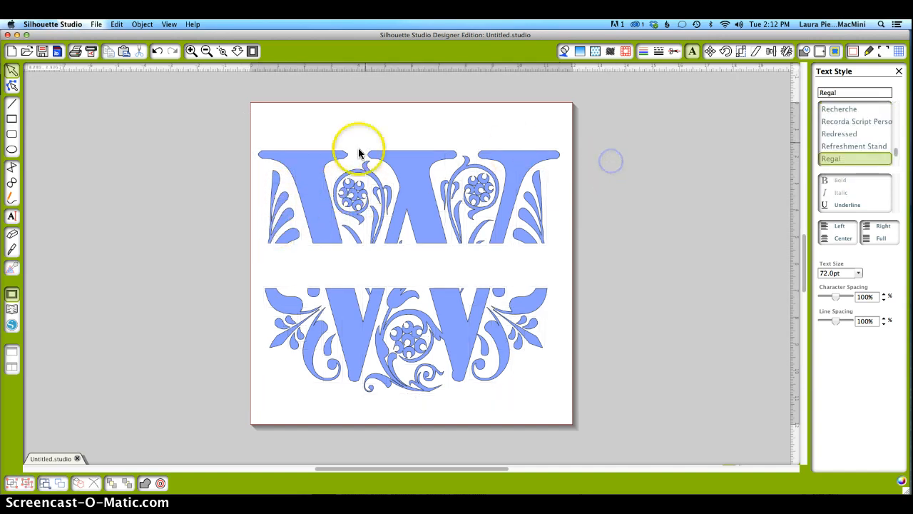
left_click_drag(411, 164, 420, 126)
left_click_drag(319, 162, 272, 133)
left_click_drag(526, 155, 575, 135)
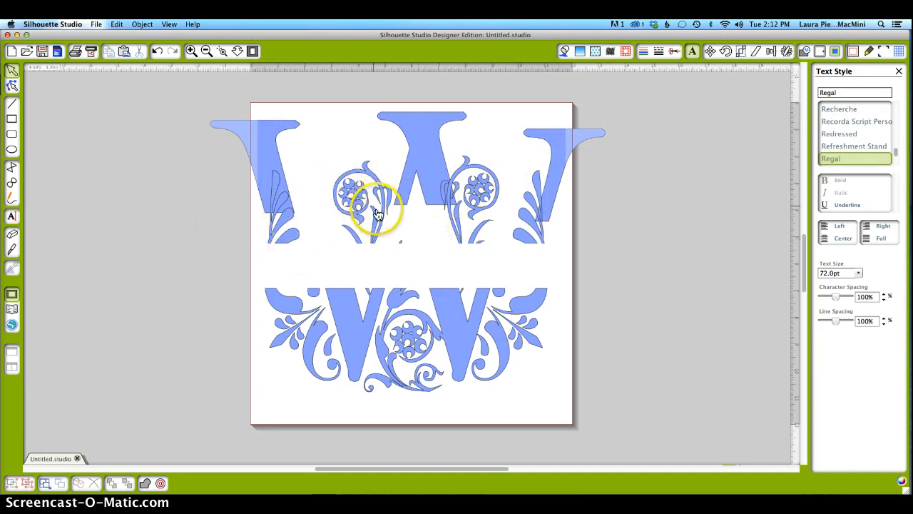
key("super+z")
key("super+z")
key("super+z")
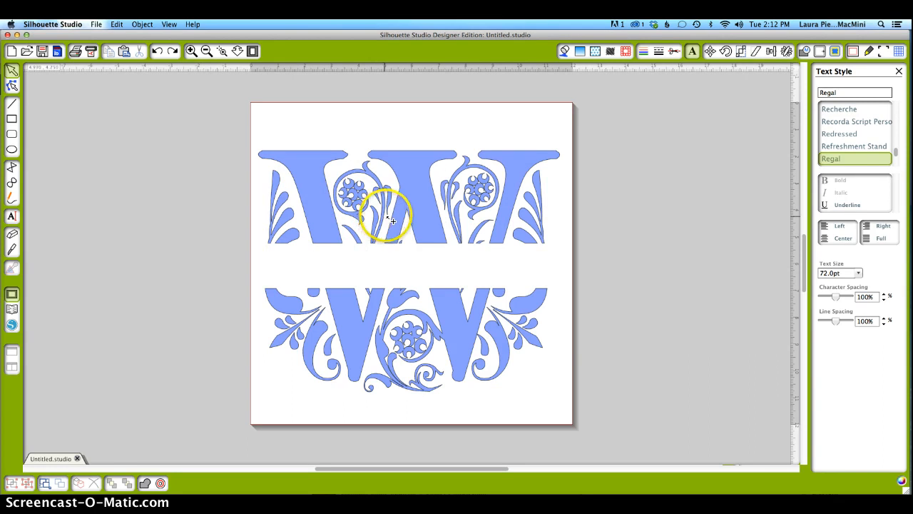
- Select all the pieces of the split W and group them
left_click_drag(594, 100, 179, 414)
left_click(410, 236)
right_click(393, 262)
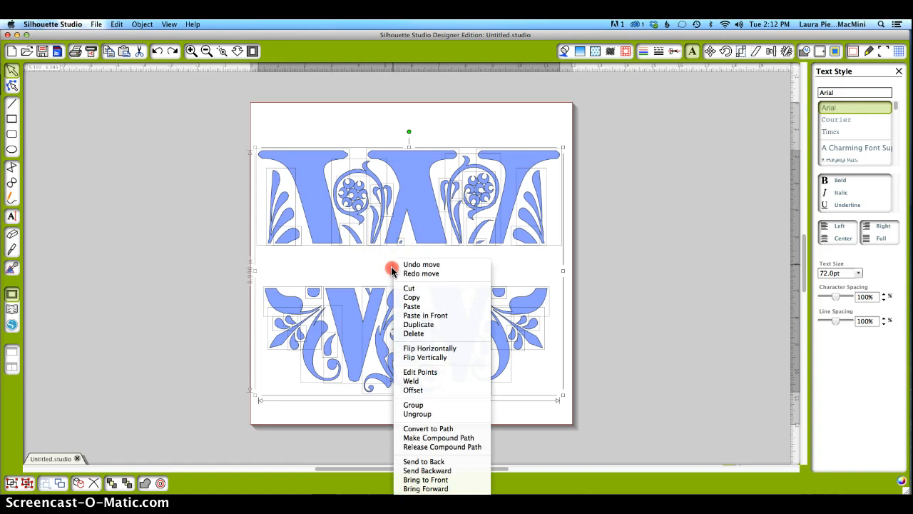
left_click(428, 405)
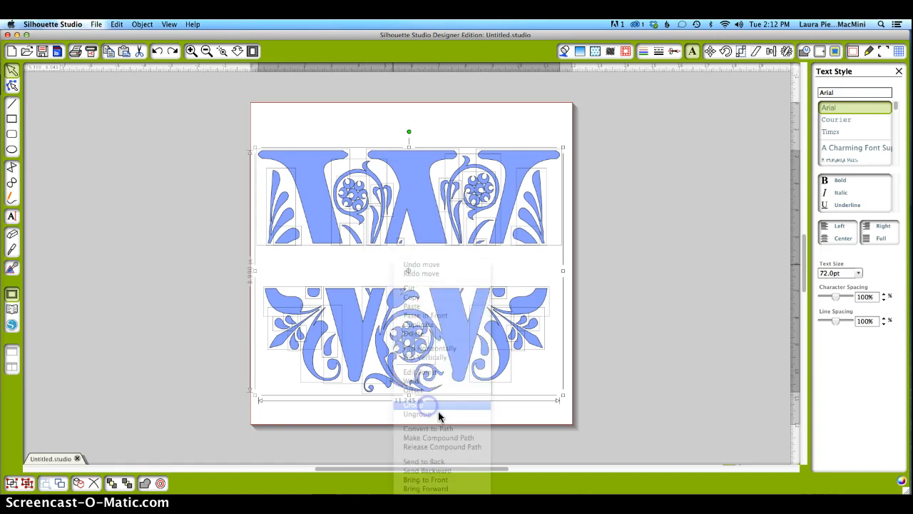
left_click(628, 183)
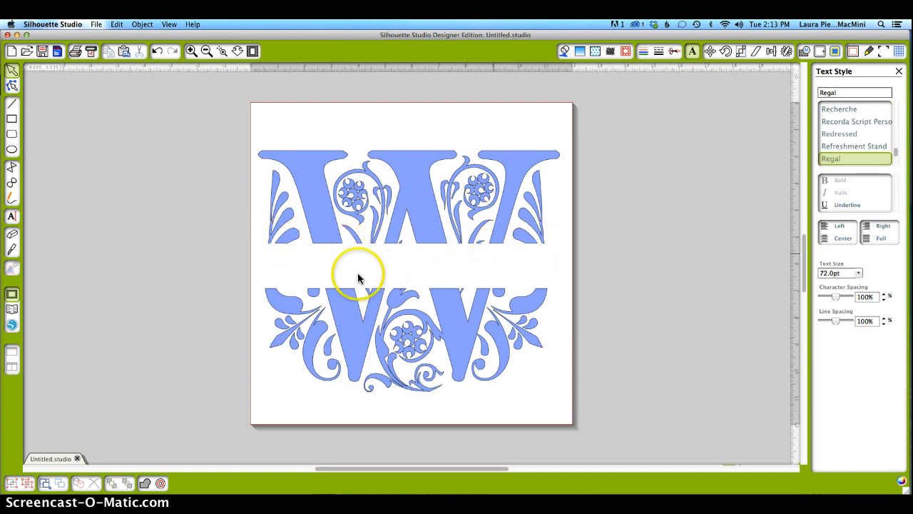
- Draw a thin bar about 11.4 by 0.34 in along the gap's upper edge and place a copy along its lower edge
left_click(11, 120)
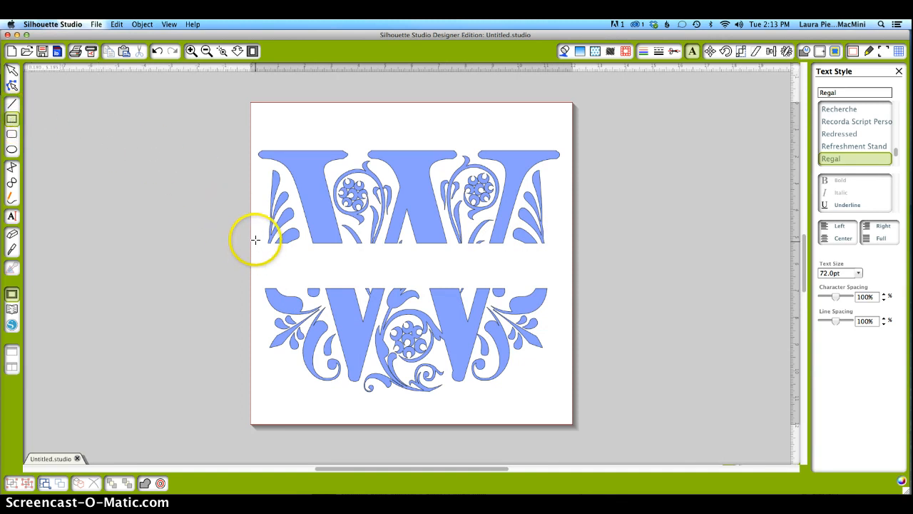
mouse_move(256, 244)
left_mouse_down()
mouse_move(292, 259)
mouse_move(532, 259)
mouse_move(556, 244)
mouse_move(554, 253)
mouse_move(567, 249)
left_mouse_up()
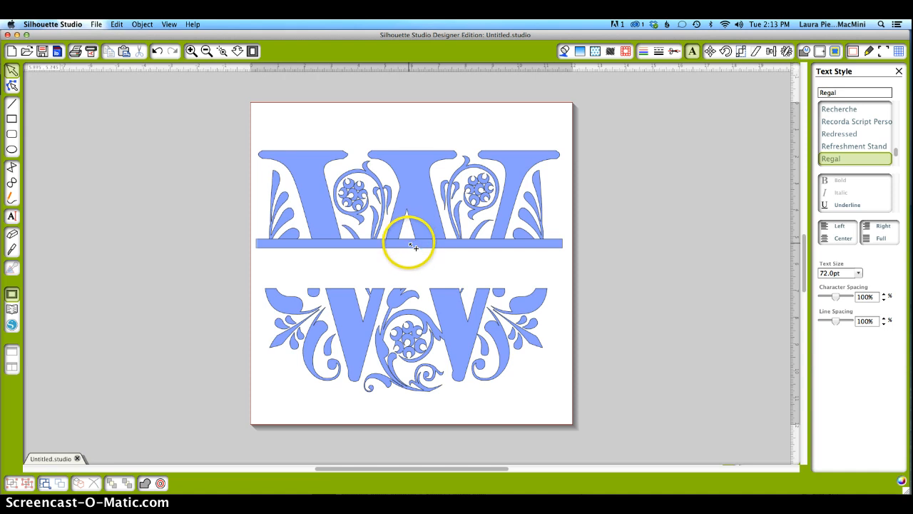
left_click_drag(412, 246, 408, 288)
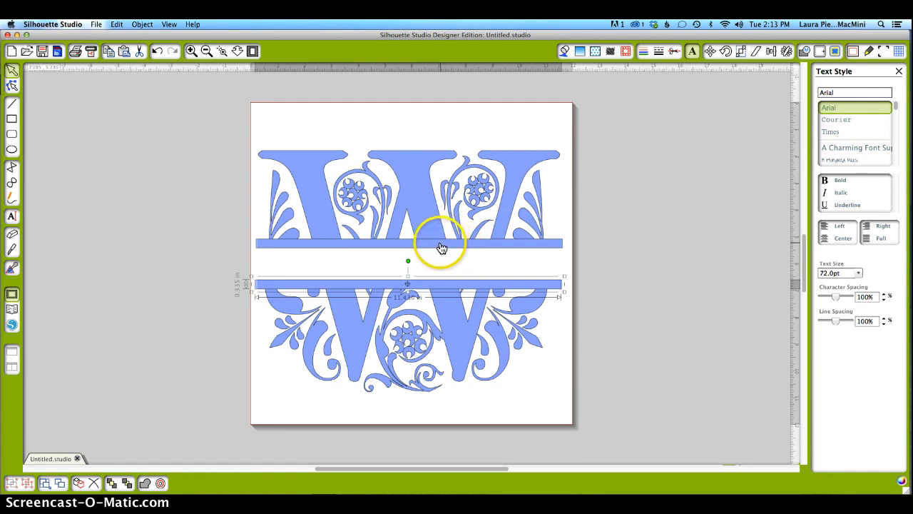
- Center the two thin bars horizontally with each other and then with the grouped split W
left_click(441, 248, "shift")
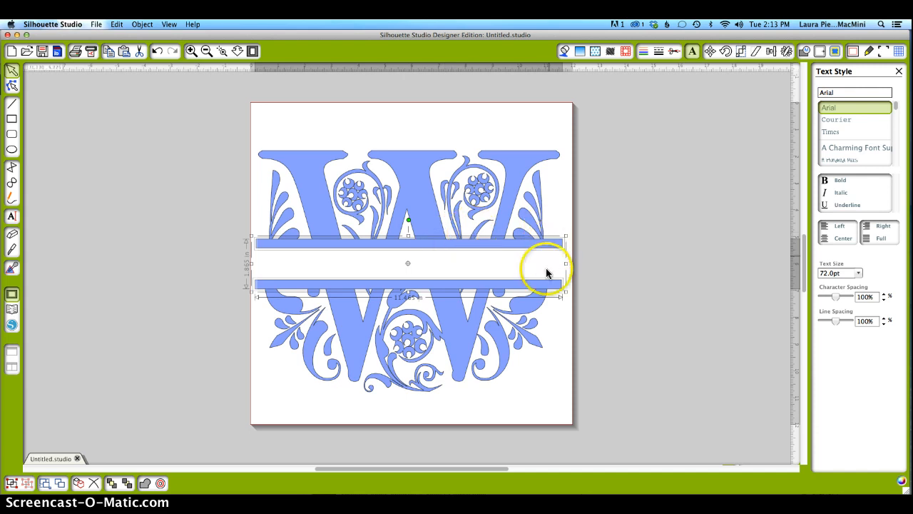
left_click(772, 52)
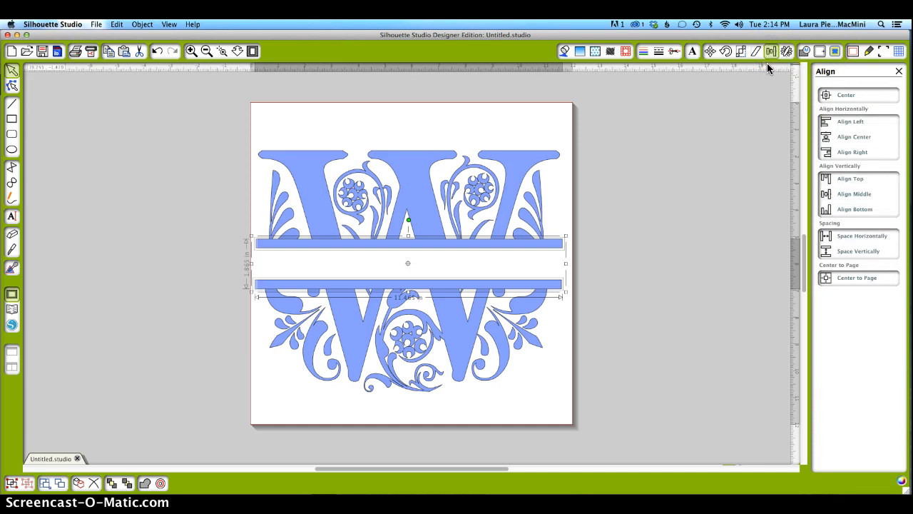
left_click(846, 136)
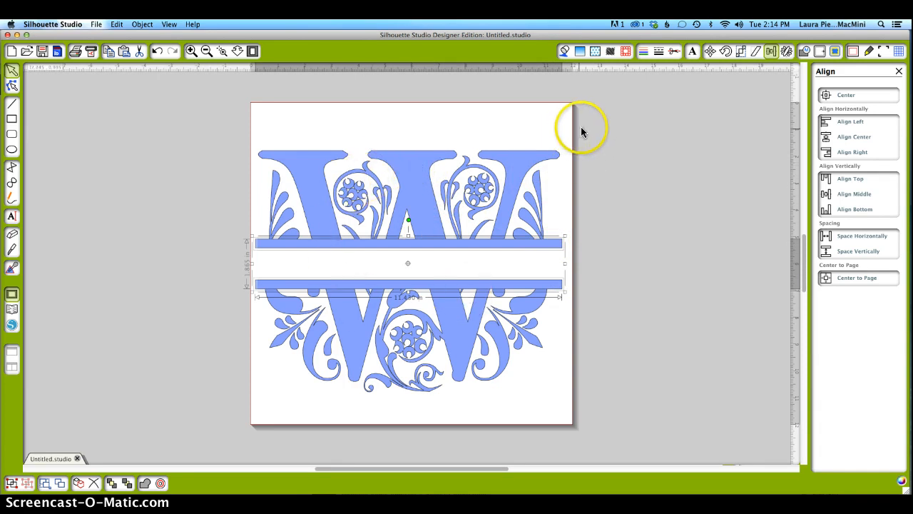
left_click(414, 162, "shift")
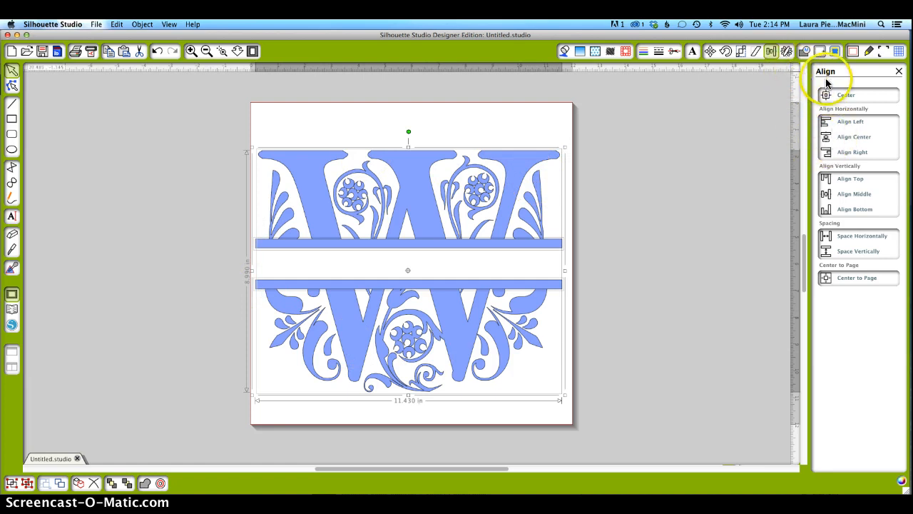
left_click(846, 139)
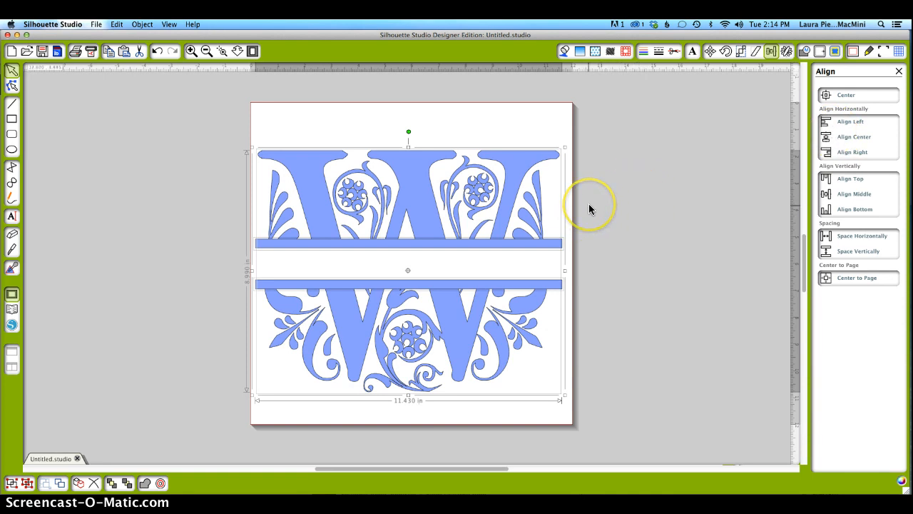
- Weld the two bars to the upper and lower halves of the split W
left_click(407, 237)
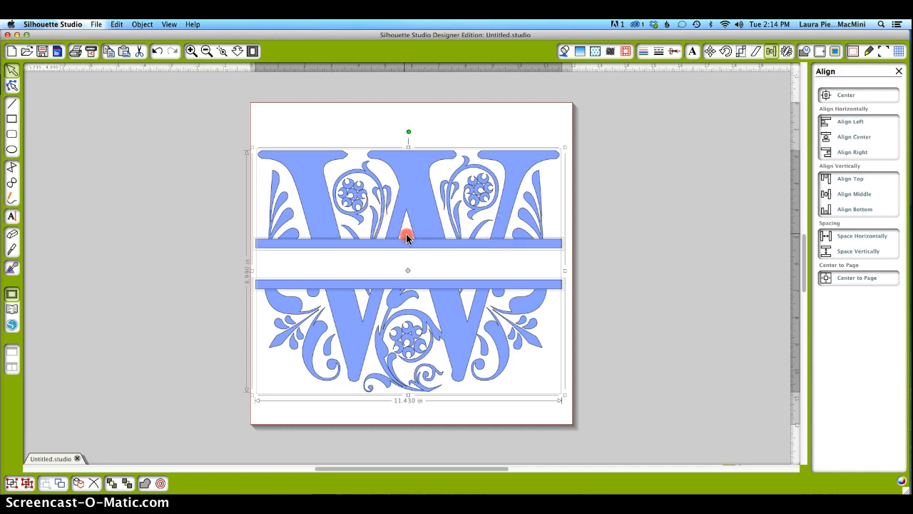
right_click(407, 238)
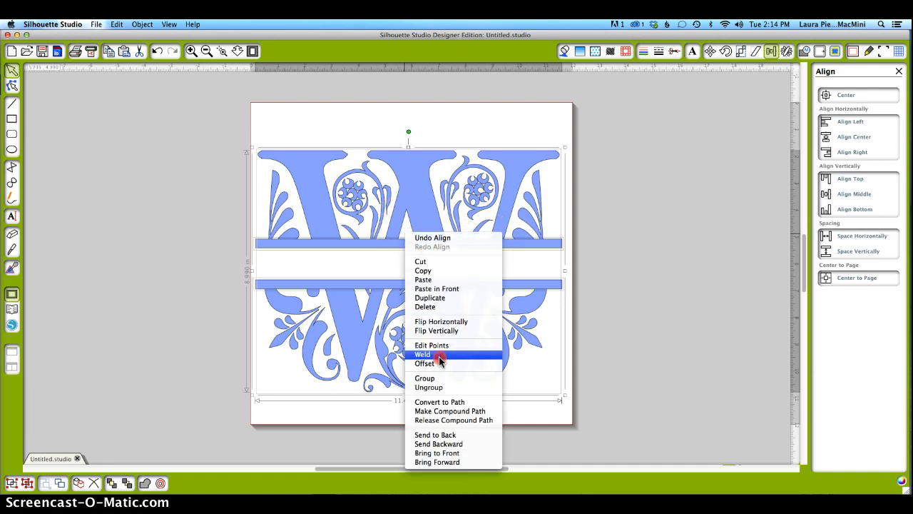
left_click(440, 354)
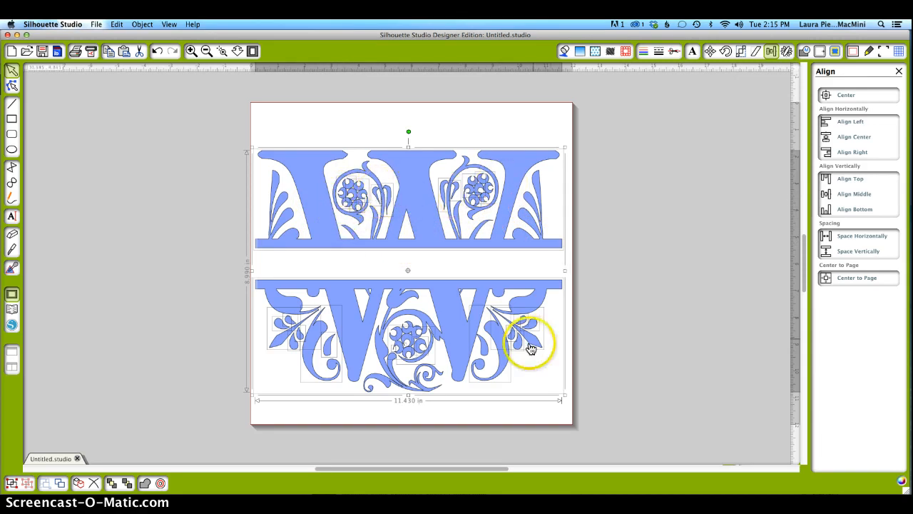
- Try moving the loose flower and leaf pieces away from the welded letter and undo the moves
left_click(636, 196)
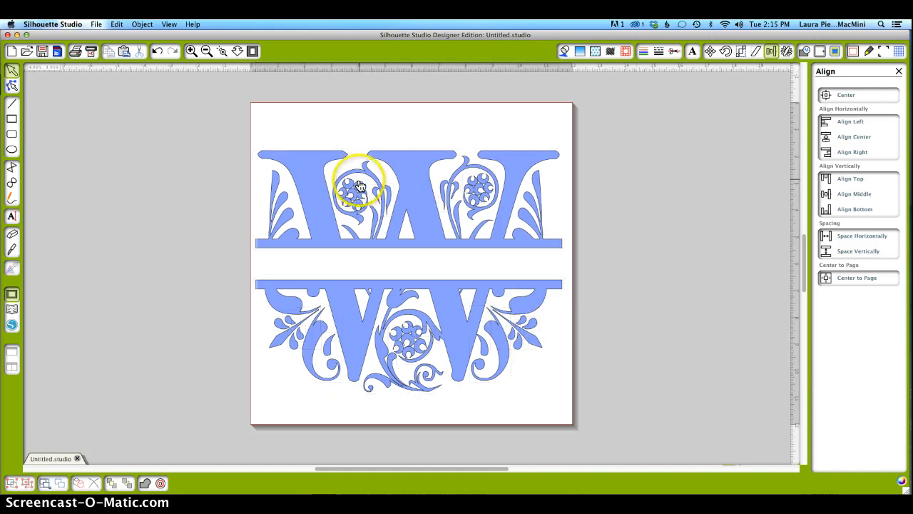
left_click_drag(360, 190, 240, 215)
left_click_drag(295, 336, 240, 347)
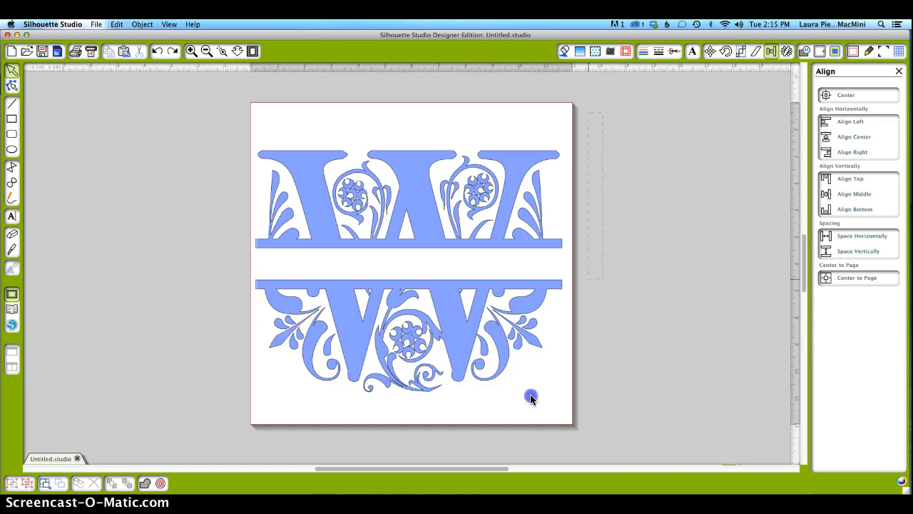
- Select and group all the pieces of the welded monogram, and shift the group slightly sideways
left_click_drag(530, 396, 184, 419)
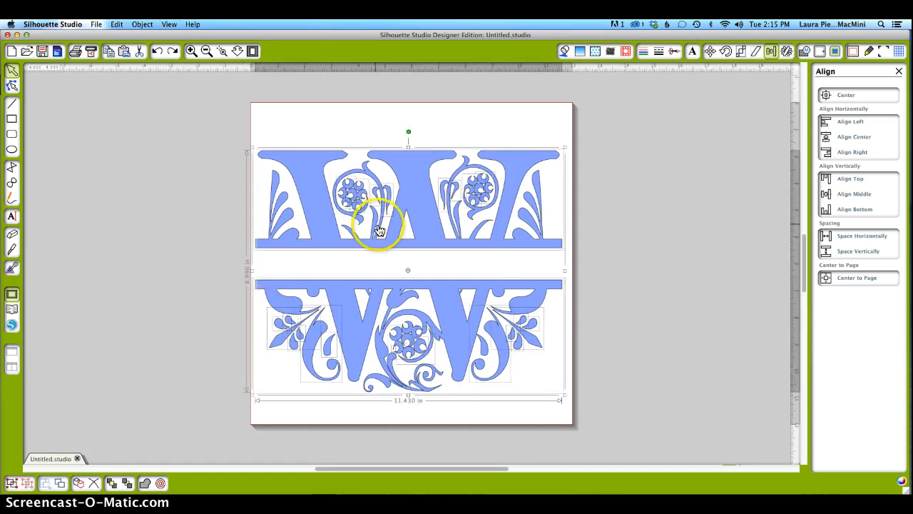
right_click(421, 243)
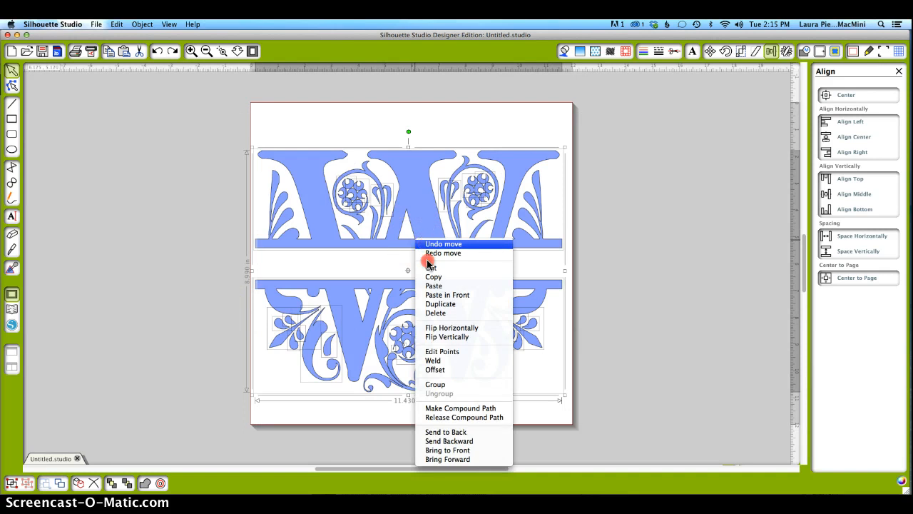
left_click(459, 384)
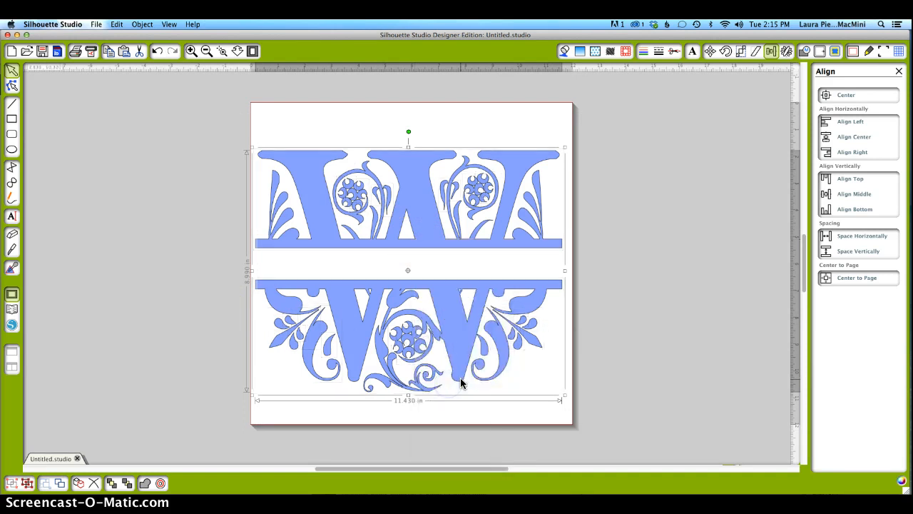
left_click(603, 199)
mouse_move(424, 212)
left_mouse_down()
mouse_move(432, 206)
mouse_move(435, 262)
mouse_move(434, 187)
mouse_move(440, 215)
left_mouse_up()
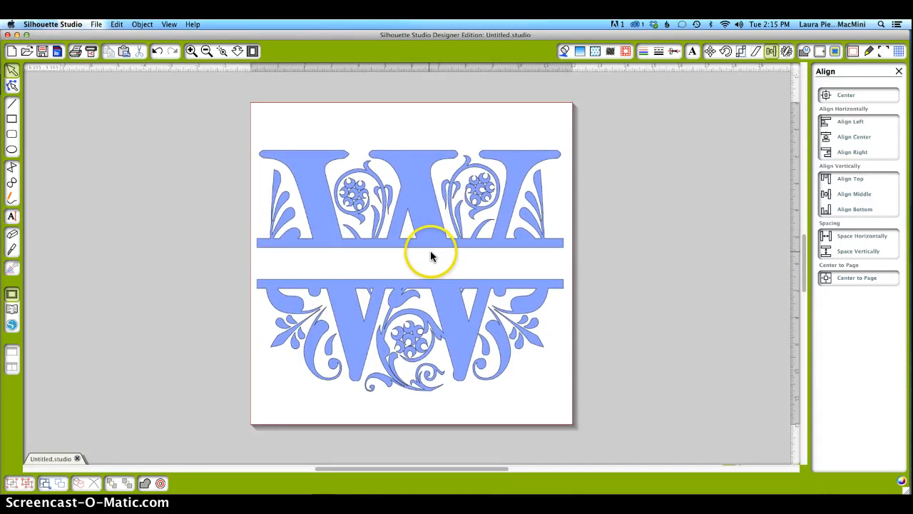
- Add the family name as 72 pt text in the Hiatus font inside the gap between the bars
left_click(11, 217)
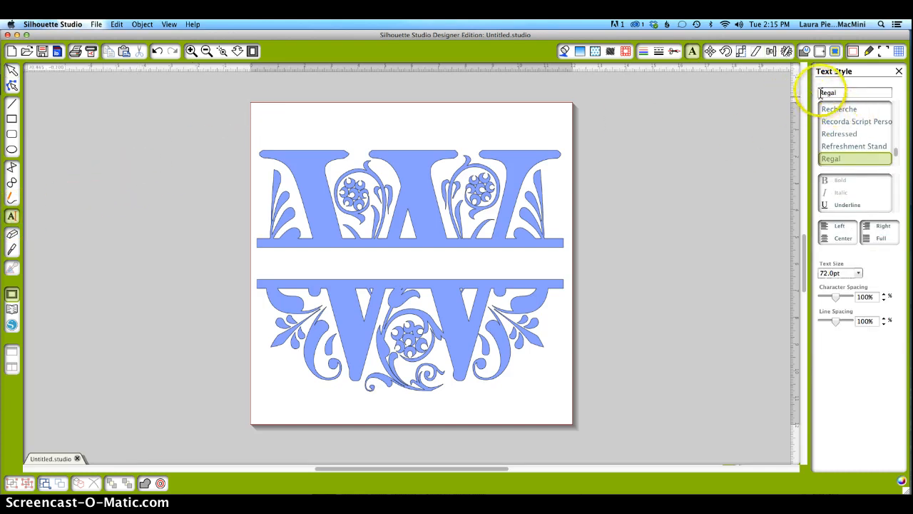
left_click(841, 134)
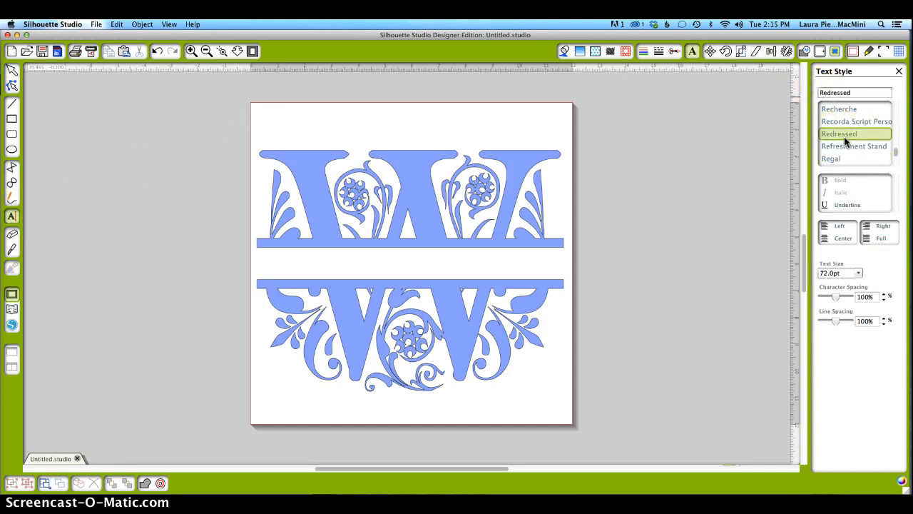
left_click_drag(896, 151, 894, 151)
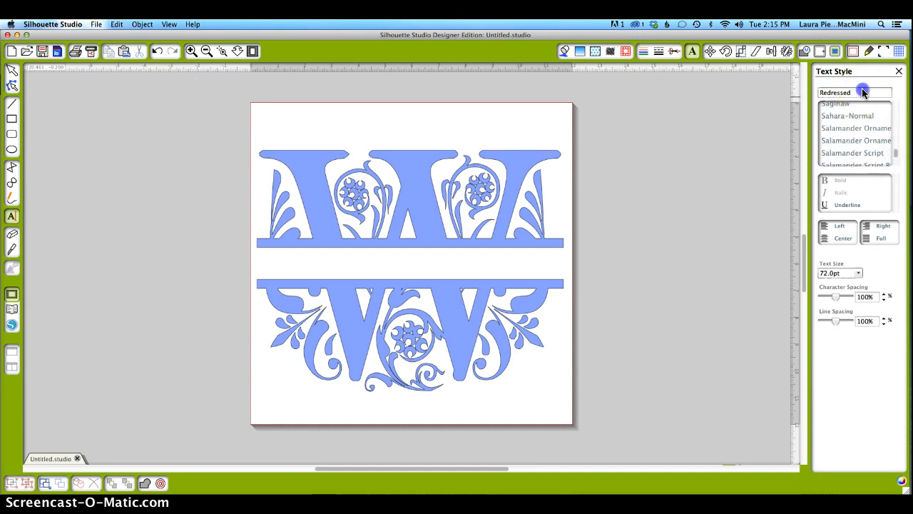
left_click_drag(862, 91, 821, 90)
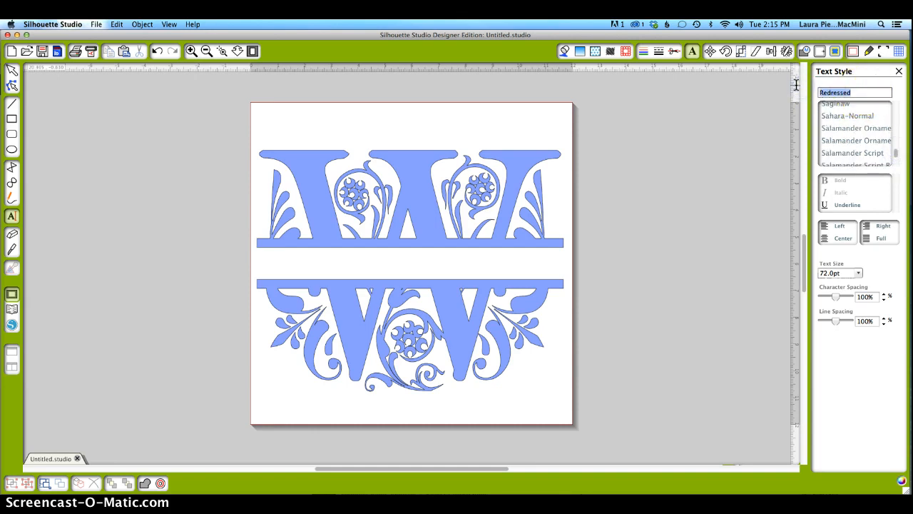
type("hiatus")
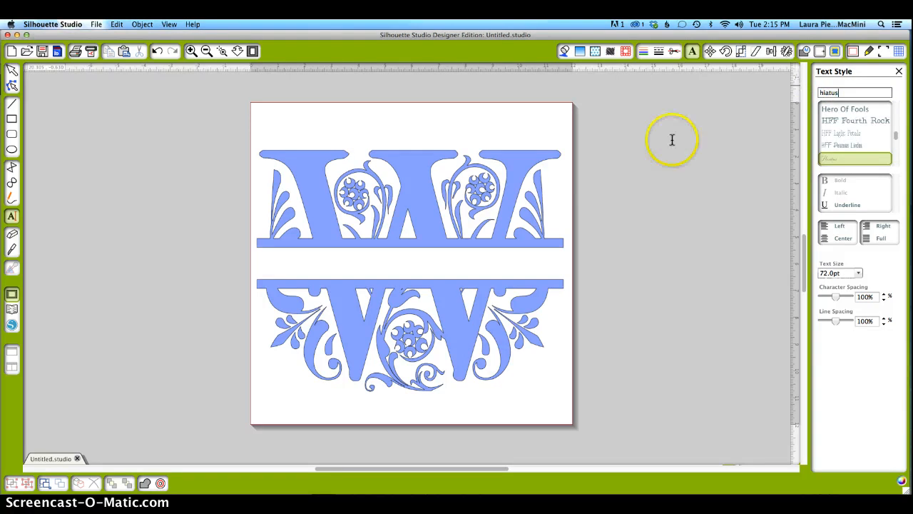
left_click(340, 261)
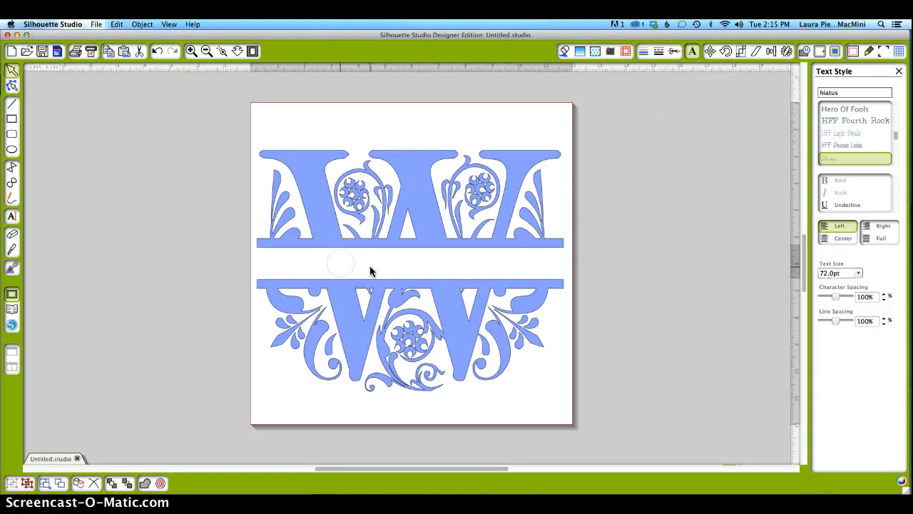
type("Warrington")
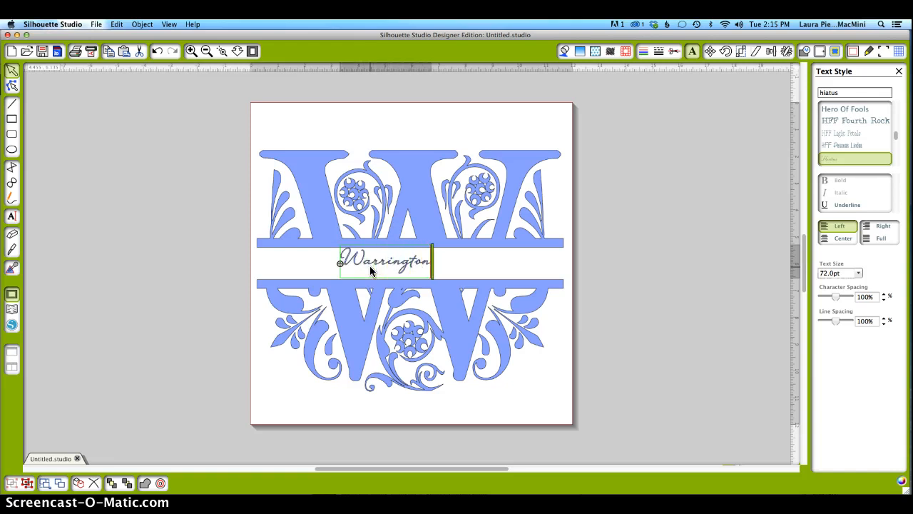
left_click(601, 245)
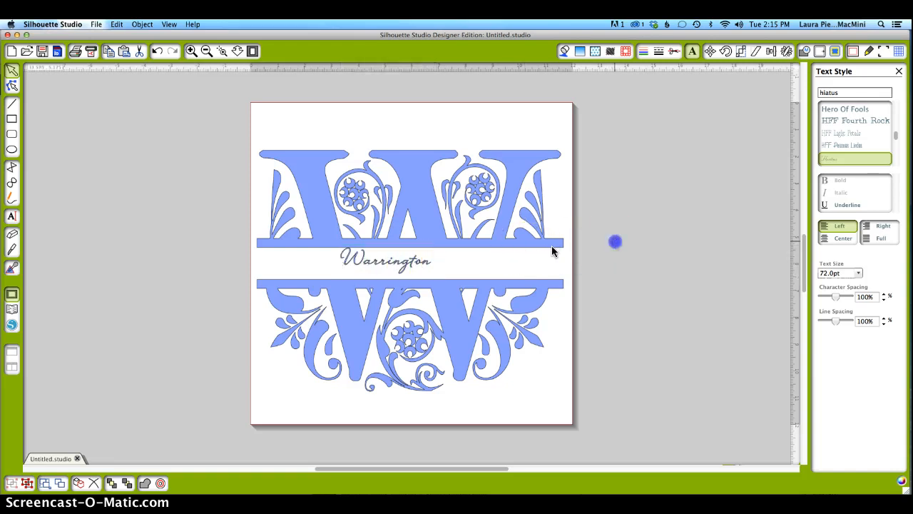
- Enlarge the family name to about 140 pt, roughly 7 in wide, and position it in the middle of the gap
left_click(407, 259)
left_click_drag(439, 283, 530, 312)
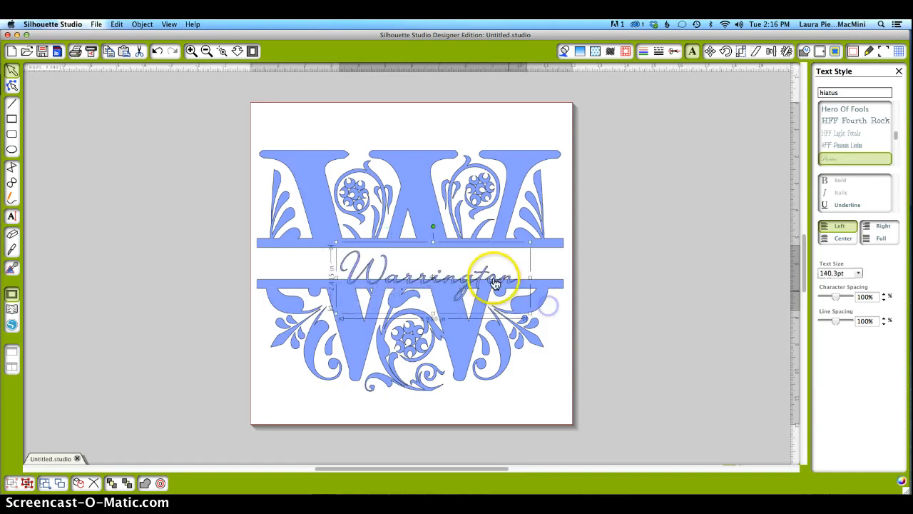
left_click(482, 276)
left_click_drag(483, 276, 469, 273)
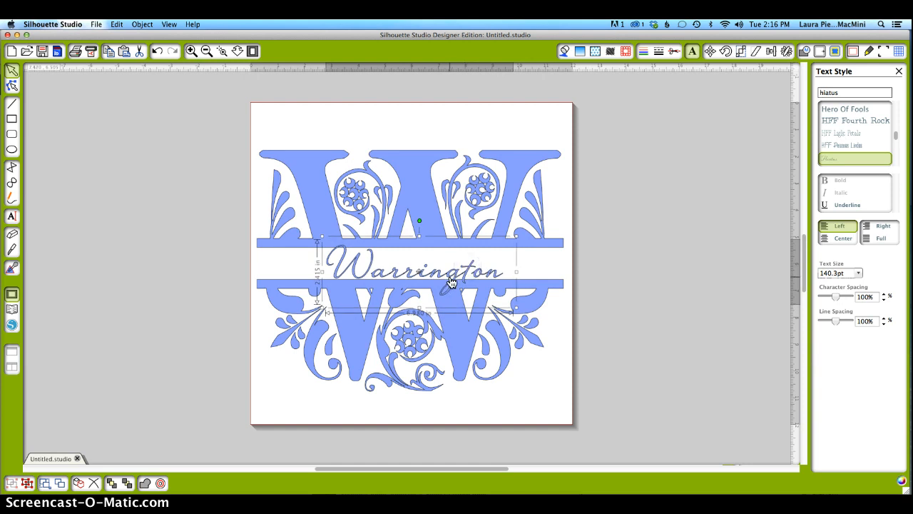
left_click(264, 254)
- Weld the letters of the family name together
left_click(192, 52)
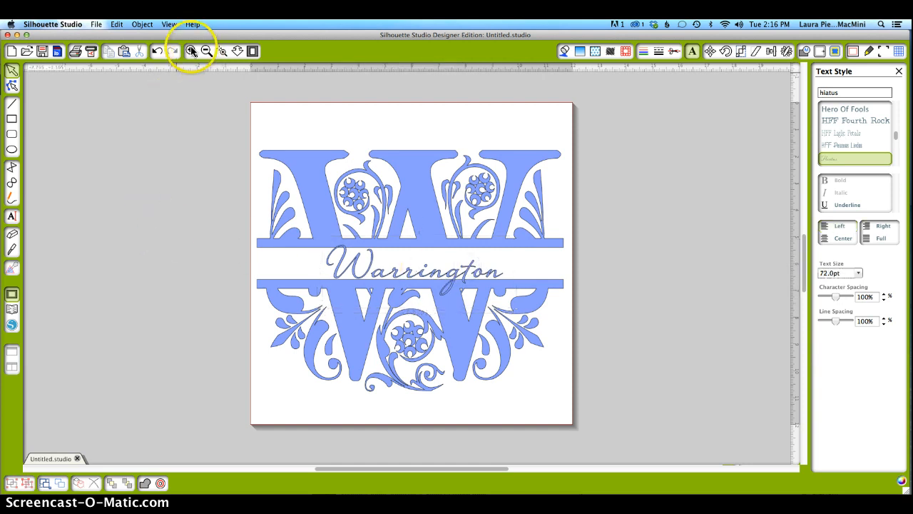
left_click(403, 284)
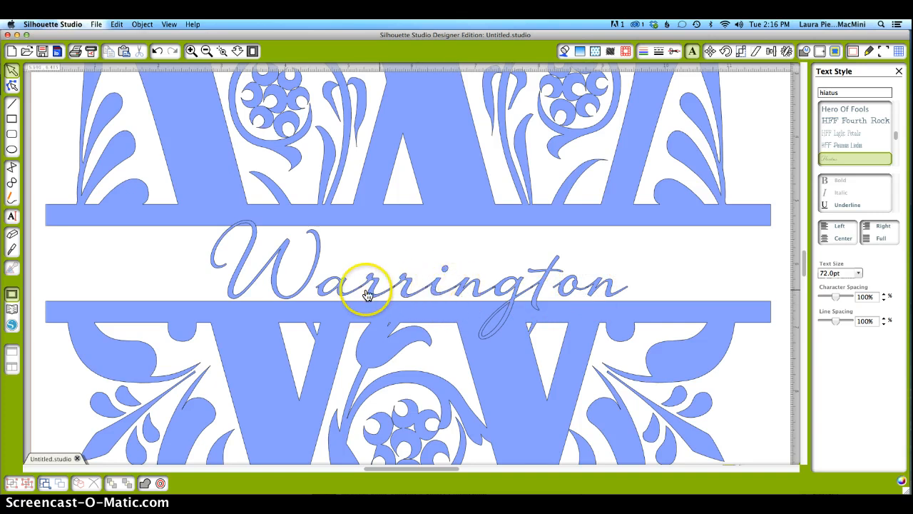
left_click(545, 286)
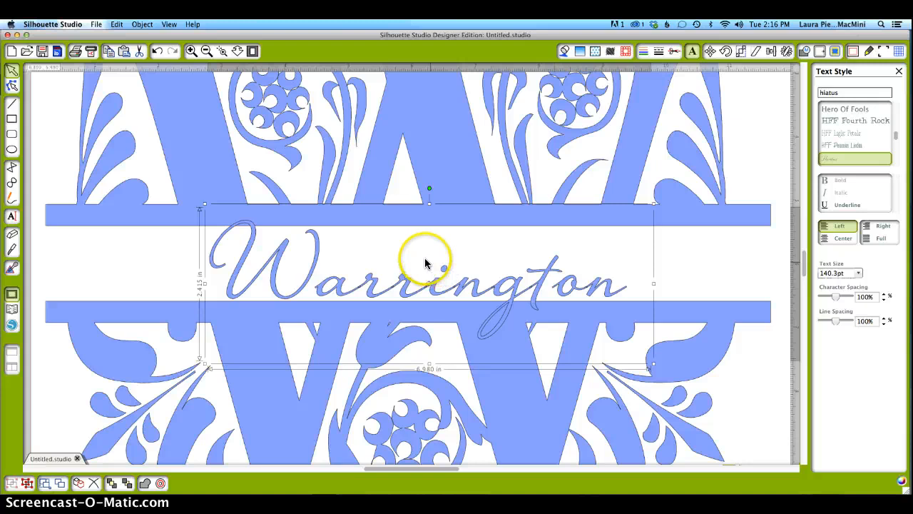
right_click(425, 263)
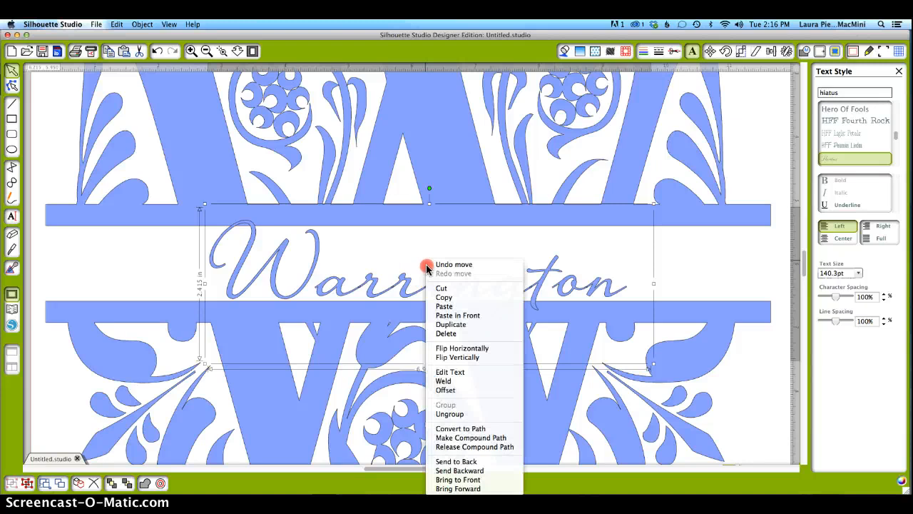
left_click(476, 385)
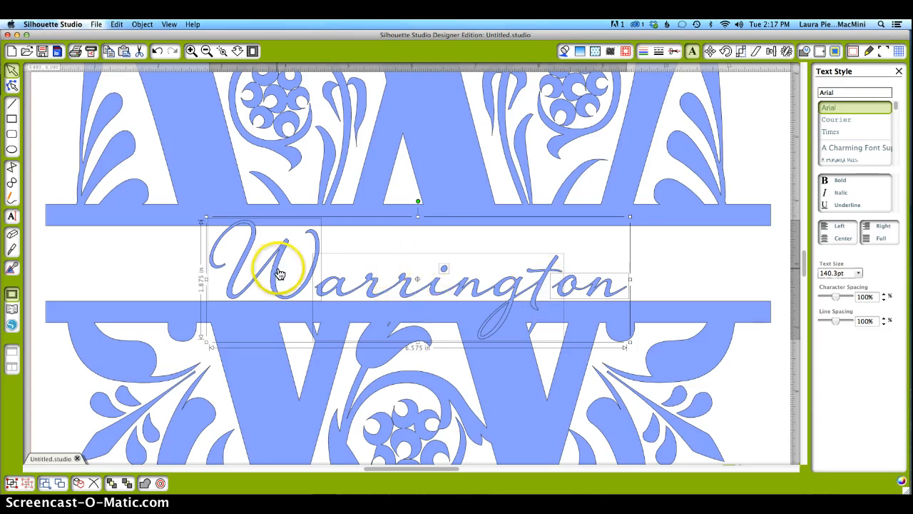
left_click(674, 273)
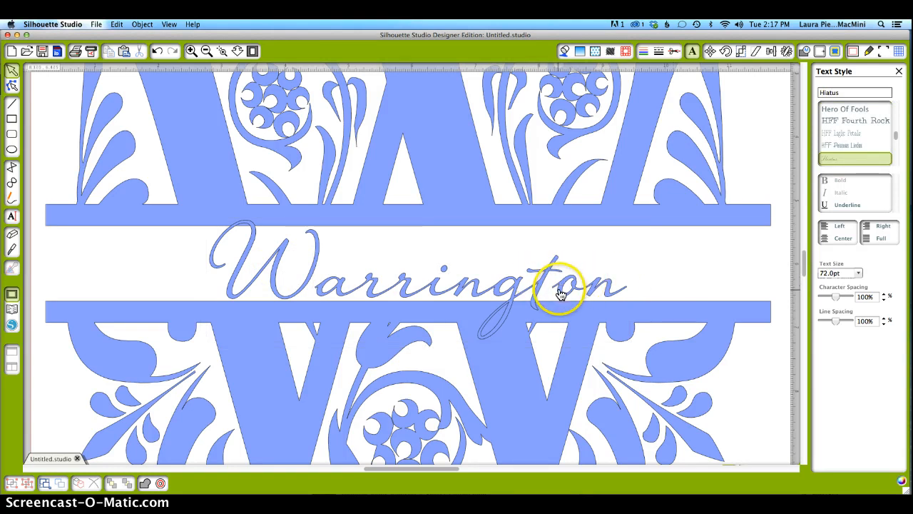
- Move the name's detached last two letters to overlap the t, and its initial W to overlap the adjacent a
mouse_move(566, 285)
left_mouse_down()
mouse_move(585, 289)
mouse_move(563, 288)
mouse_move(553, 298)
mouse_move(567, 295)
left_mouse_up()
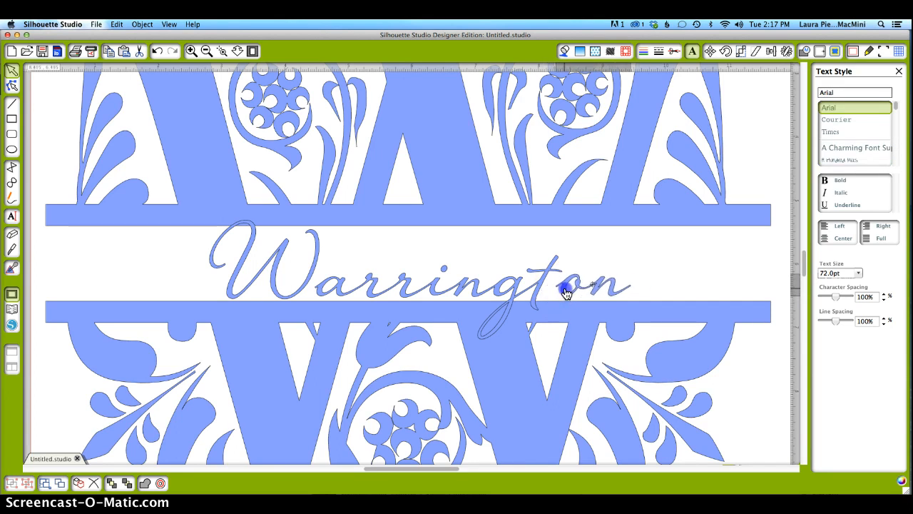
left_click(607, 256)
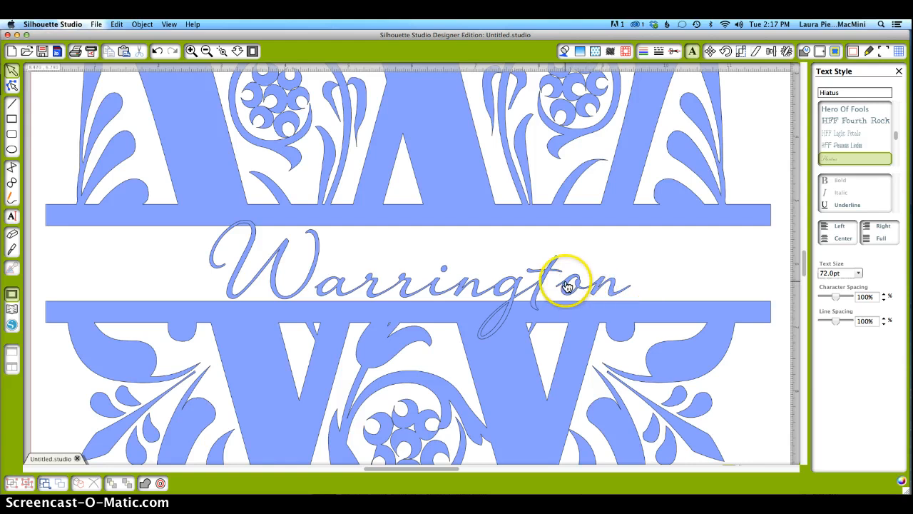
left_click_drag(567, 286, 549, 291)
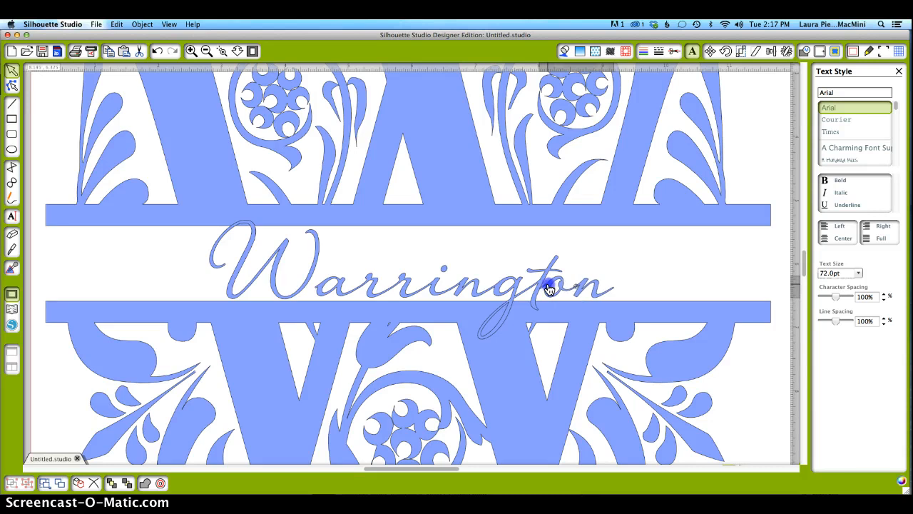
left_click(548, 291)
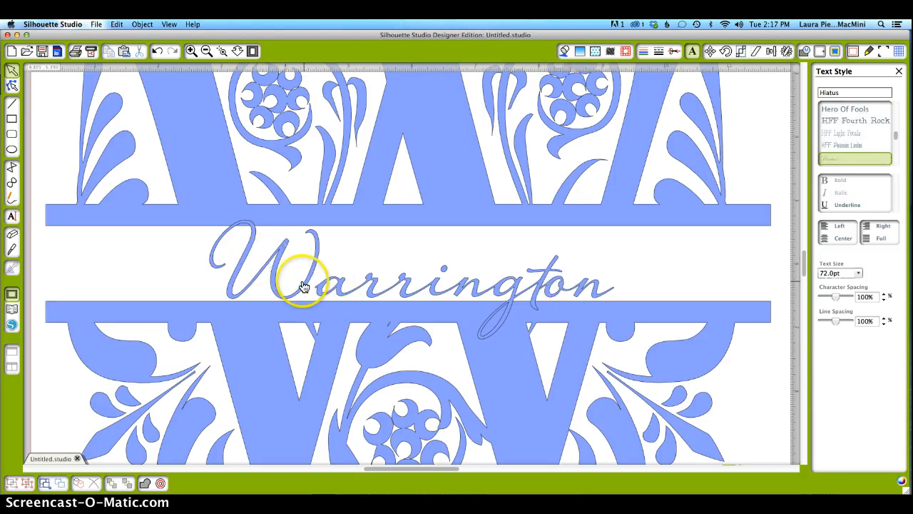
left_click_drag(304, 287, 317, 289)
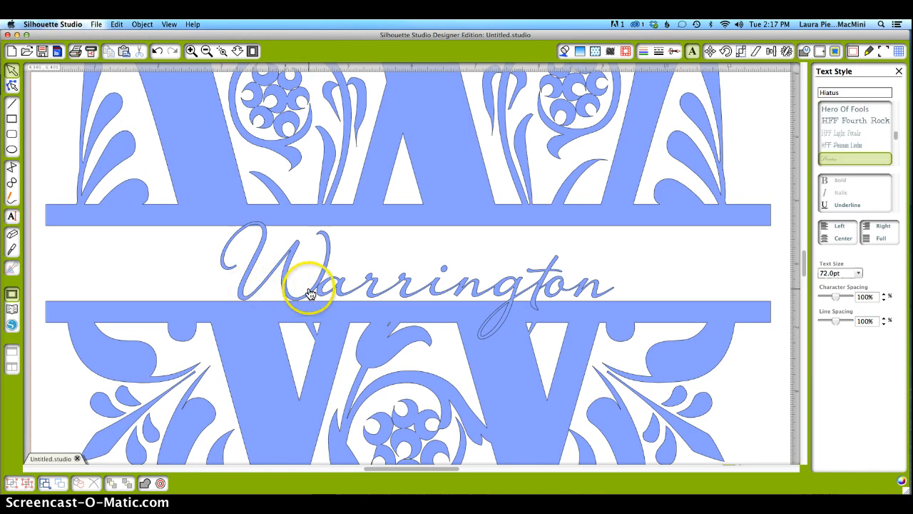
- Adjust the initial W's overlap with the a, weld the name's three pieces together, and nudge the welded name slightly within the gap
left_click(311, 297)
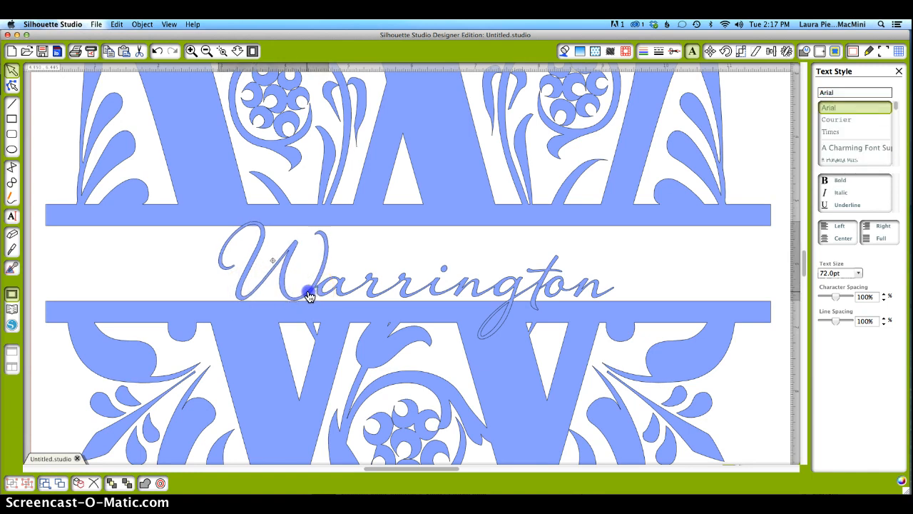
left_click_drag(308, 297, 312, 296)
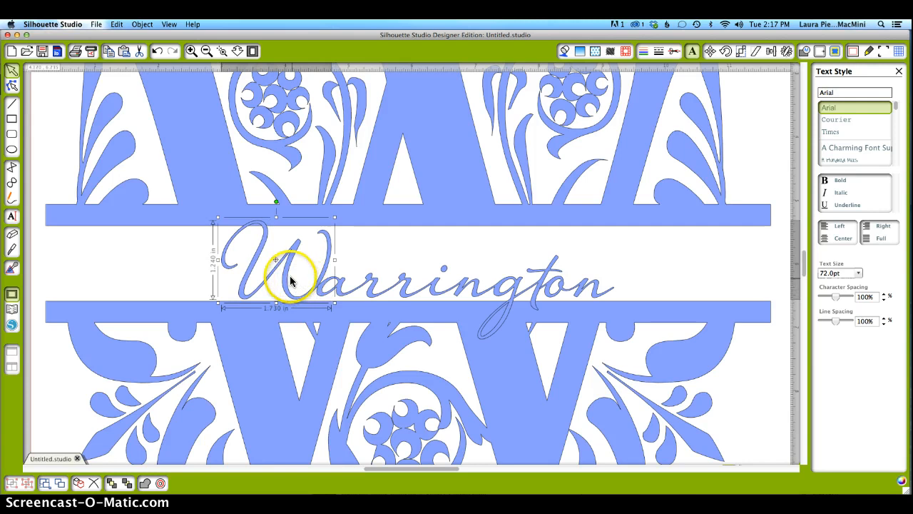
left_click(396, 291, "shift")
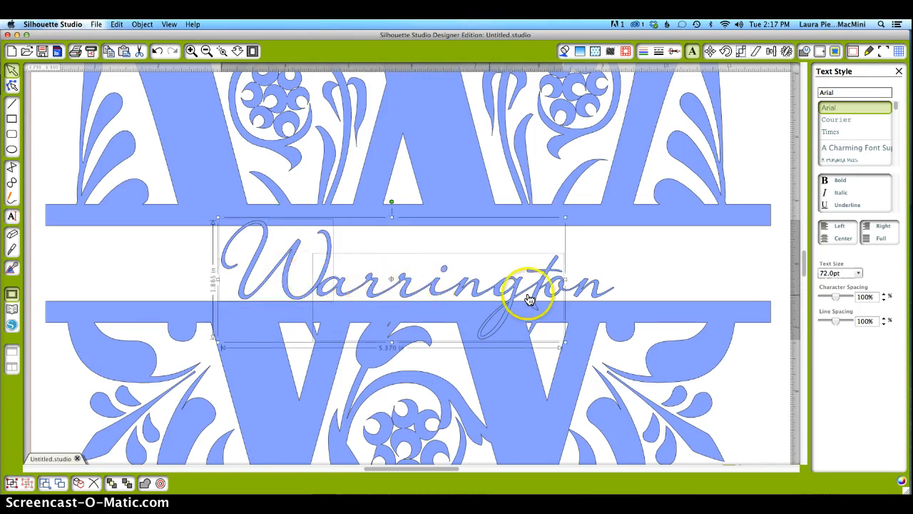
left_click(579, 292, "shift")
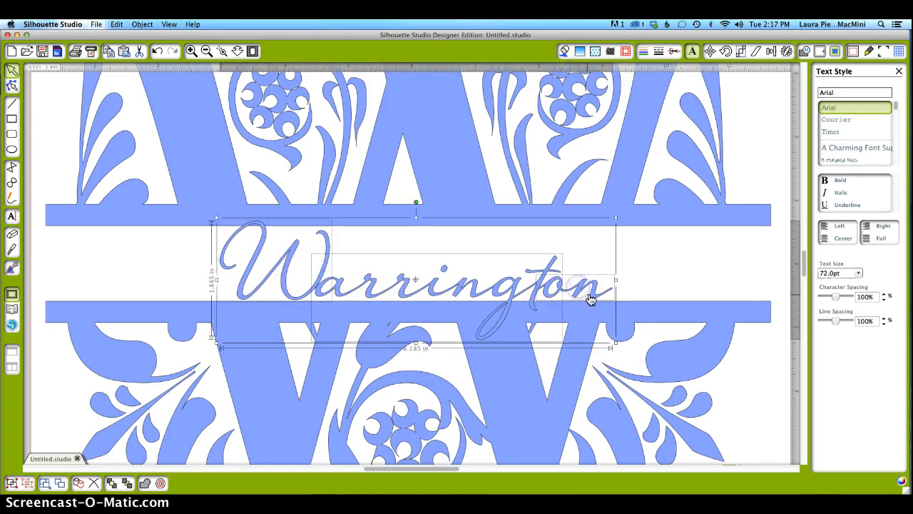
right_click(483, 289)
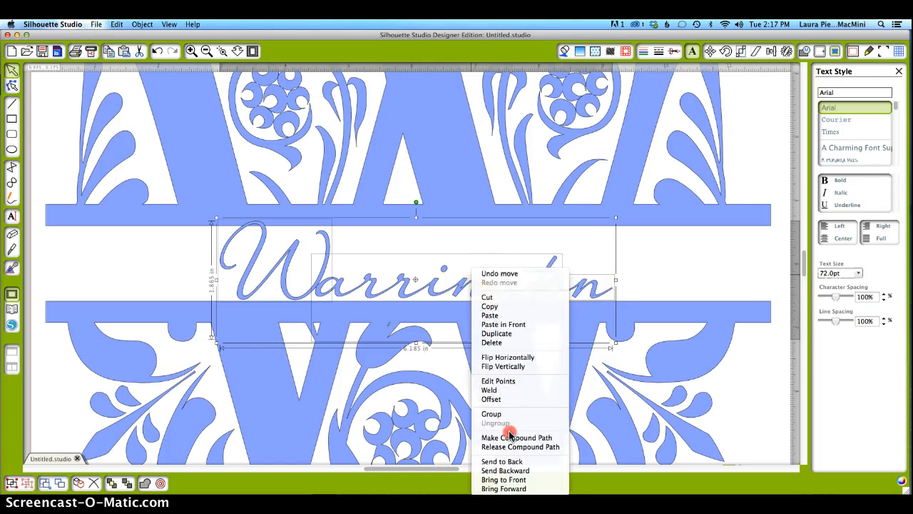
left_click(494, 391)
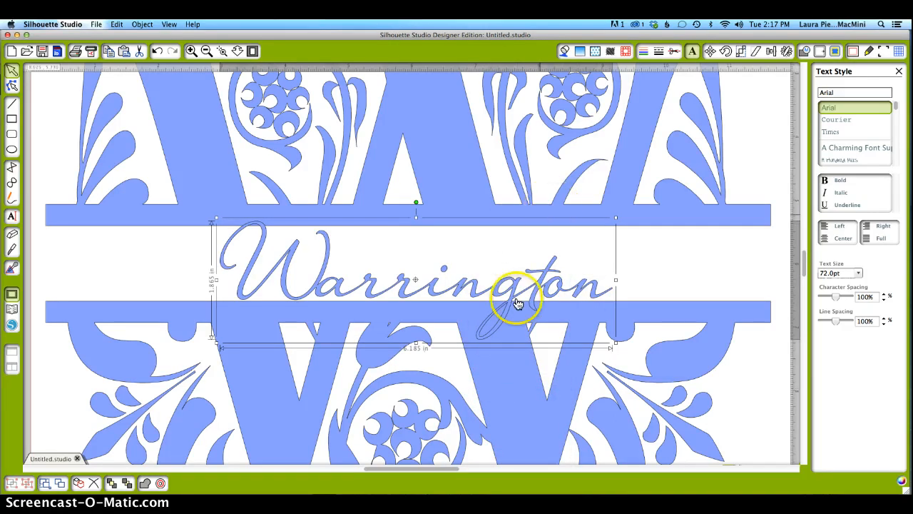
mouse_move(499, 294)
left_mouse_down()
mouse_move(450, 287)
mouse_move(500, 286)
mouse_move(500, 296)
left_mouse_up()
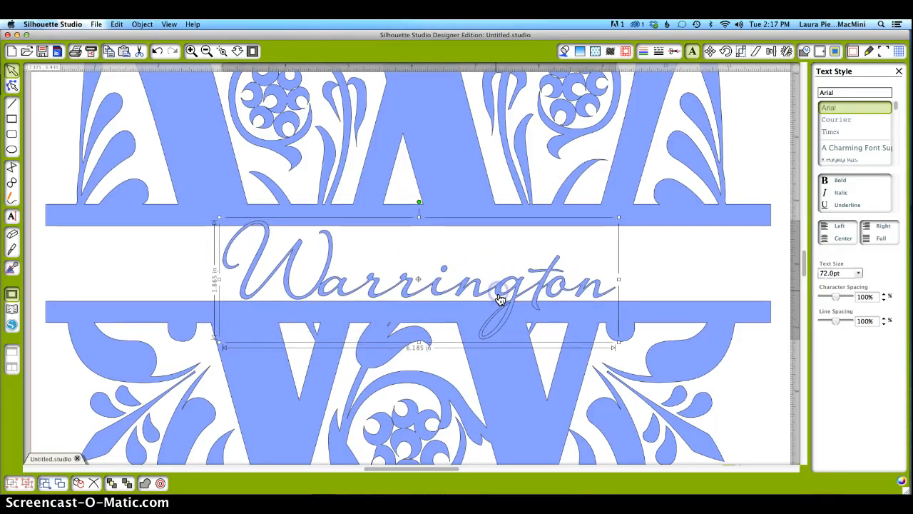
- Group the separate dot of the i with the welded name and nudge the grouped name within the gap
right_click(456, 279)
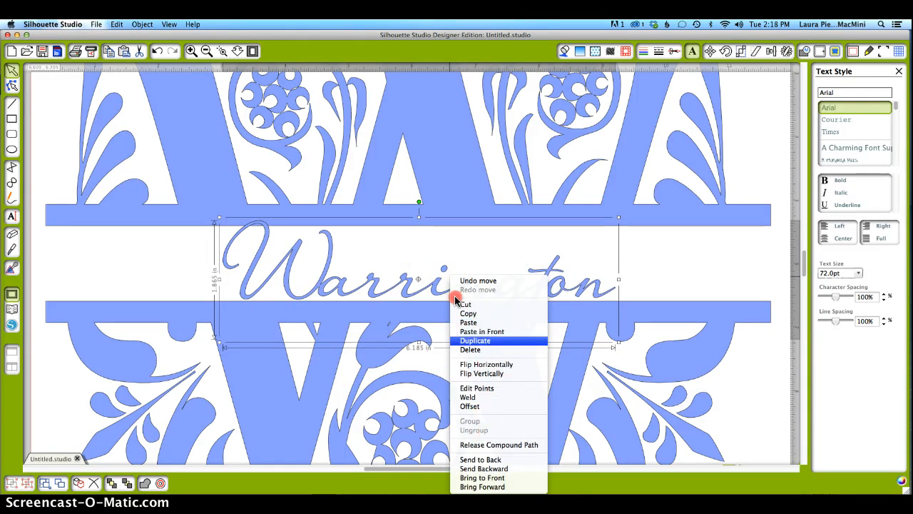
left_click(455, 296)
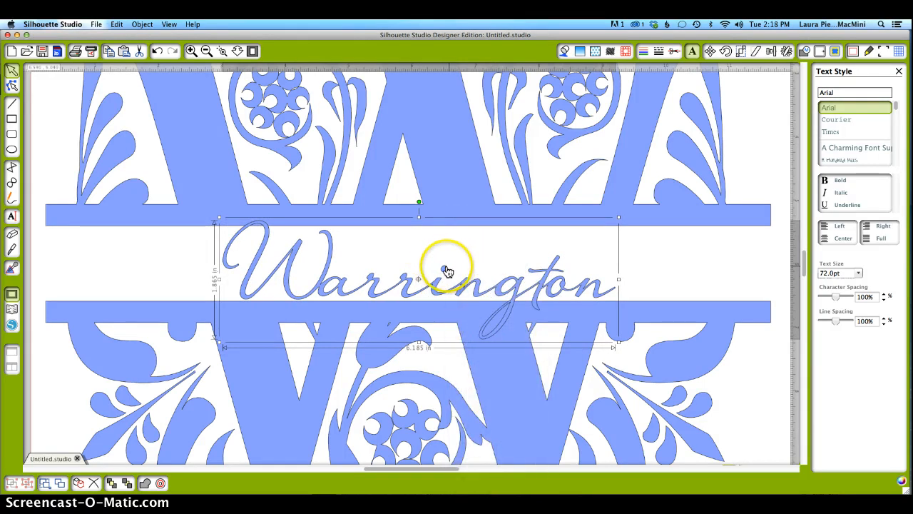
left_click(444, 267)
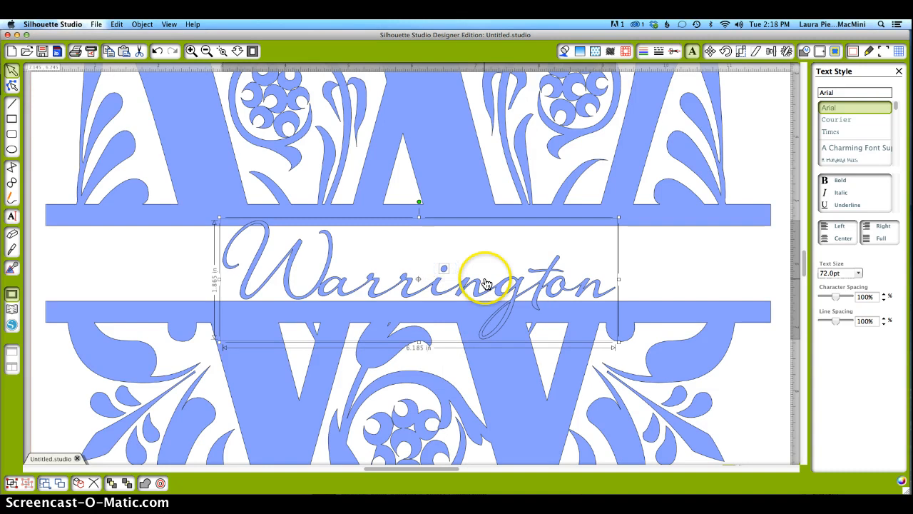
right_click(473, 271)
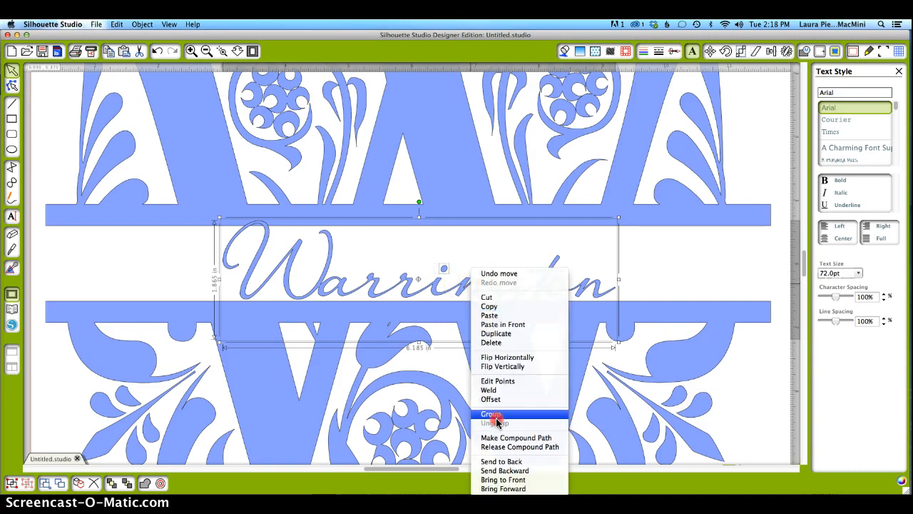
left_click(492, 414)
left_click(464, 279)
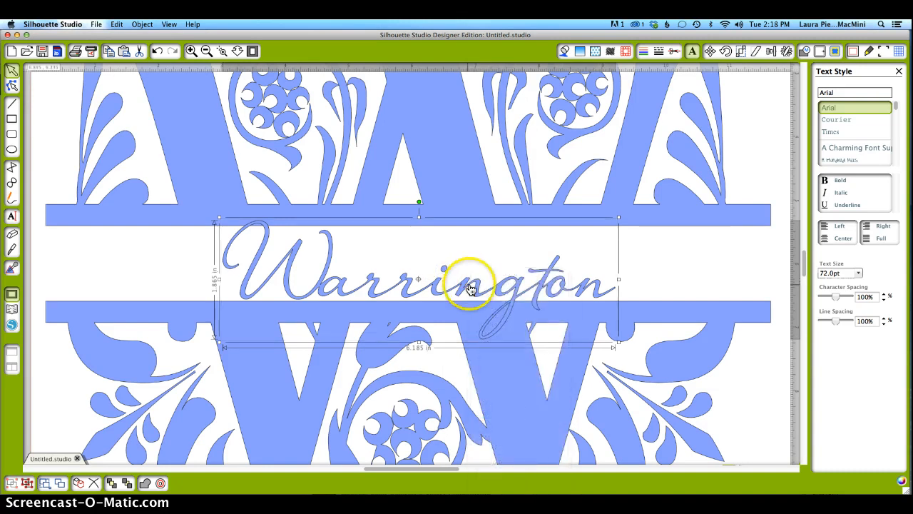
mouse_move(463, 285)
left_mouse_down()
mouse_move(441, 249)
mouse_move(445, 281)
mouse_move(456, 291)
left_mouse_up()
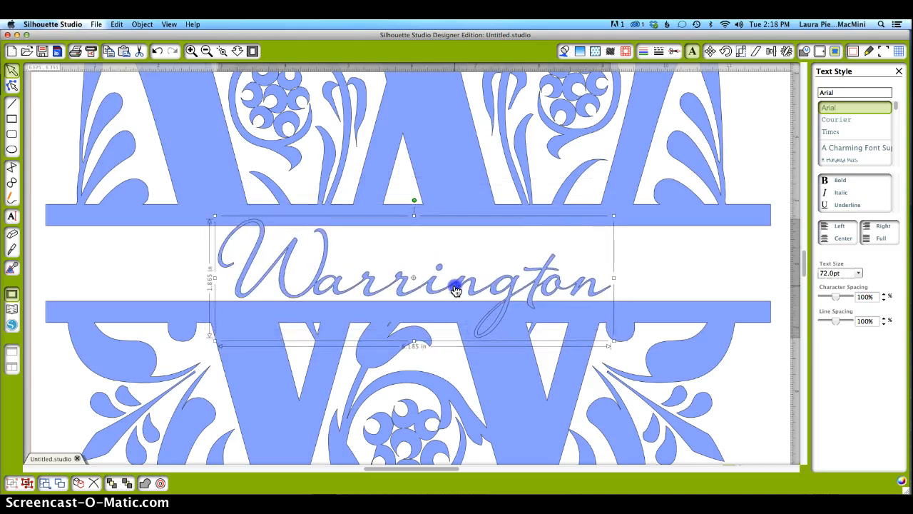
- Try a black fill on the name and a red fill on the split-letter monogram
left_click(253, 50)
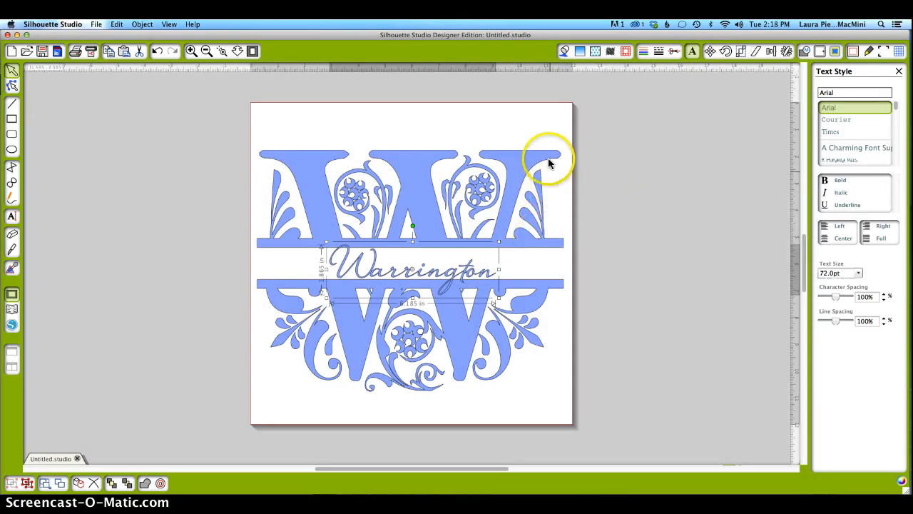
left_click(567, 54)
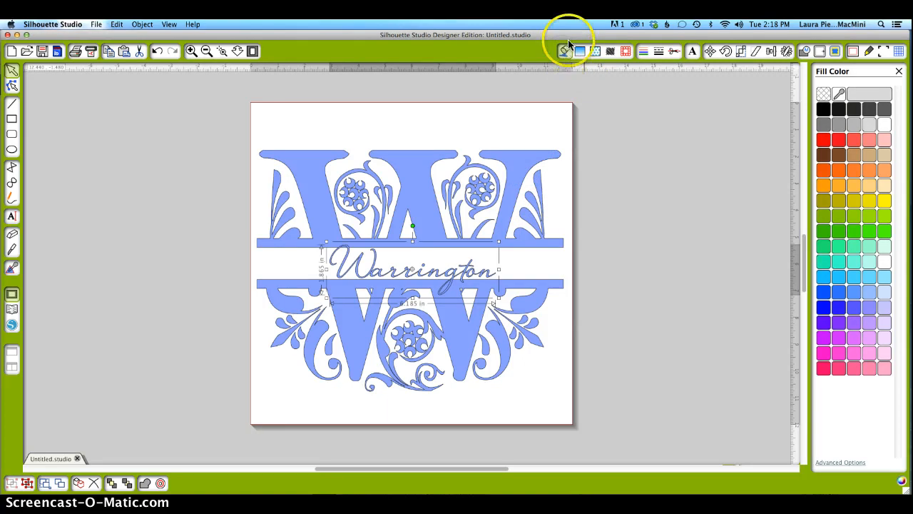
left_click(824, 109)
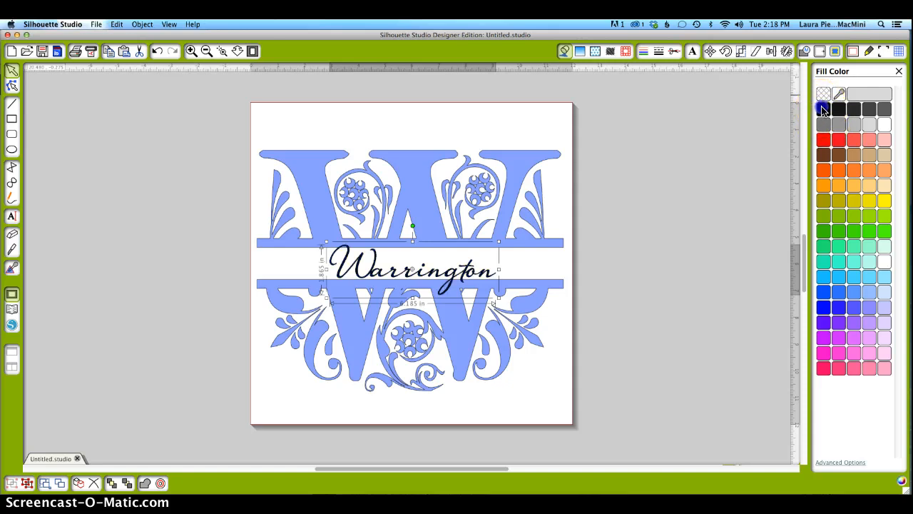
left_click(532, 154)
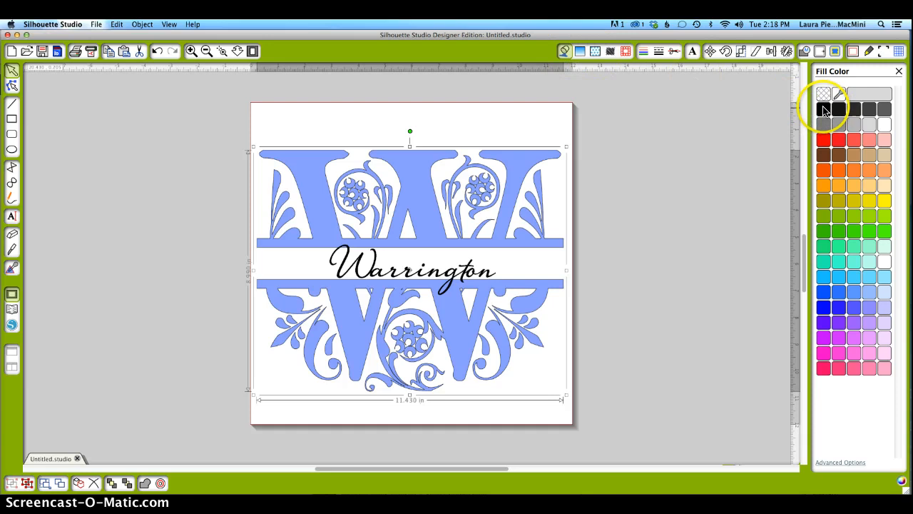
left_click(823, 140)
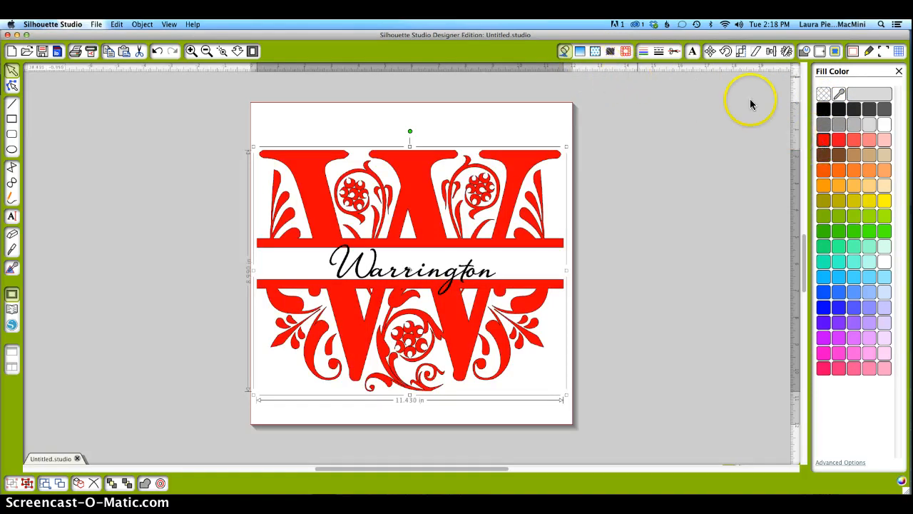
- Fill the split-letter monogram with black and the family name with red
left_click(823, 111)
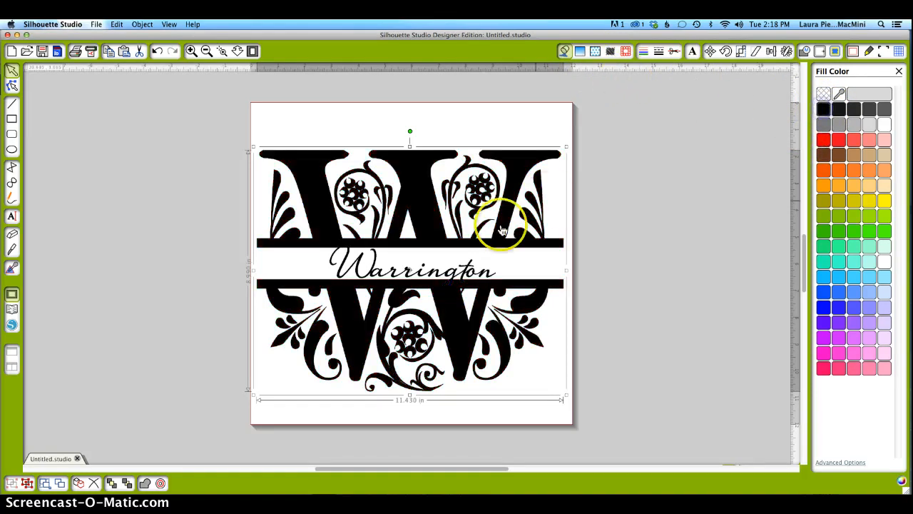
left_click(464, 268)
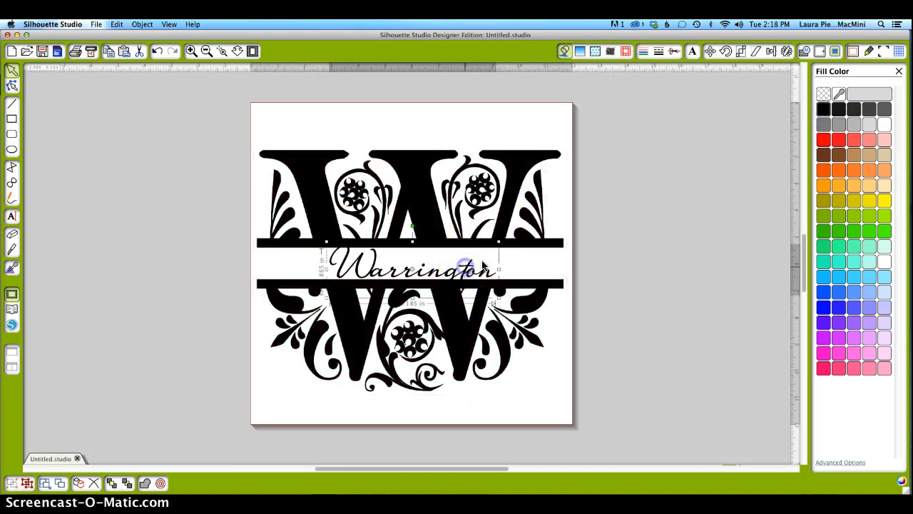
left_click(828, 140)
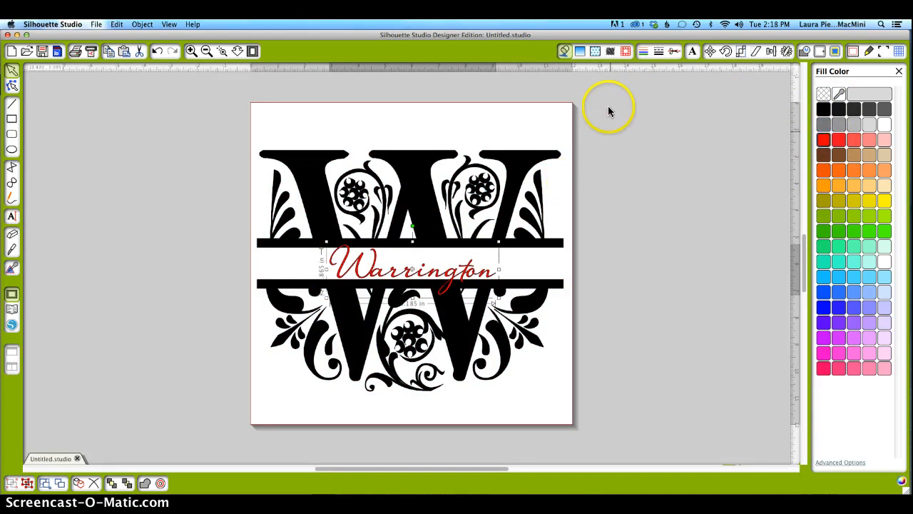
- Make the line color of both the monogram and the name transparent, and nudge the name slightly within the gap
left_click(426, 376)
left_click_drag(211, 405, 207, 406)
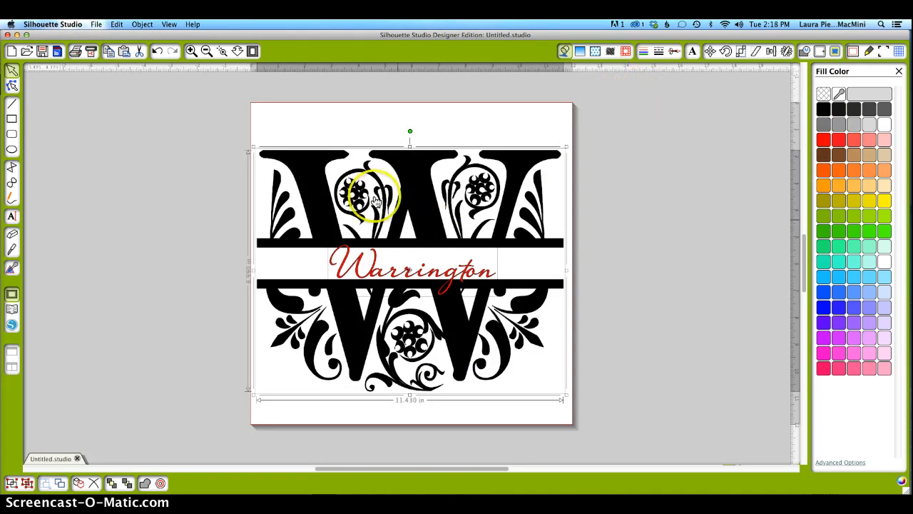
left_click(645, 52)
left_click(823, 95)
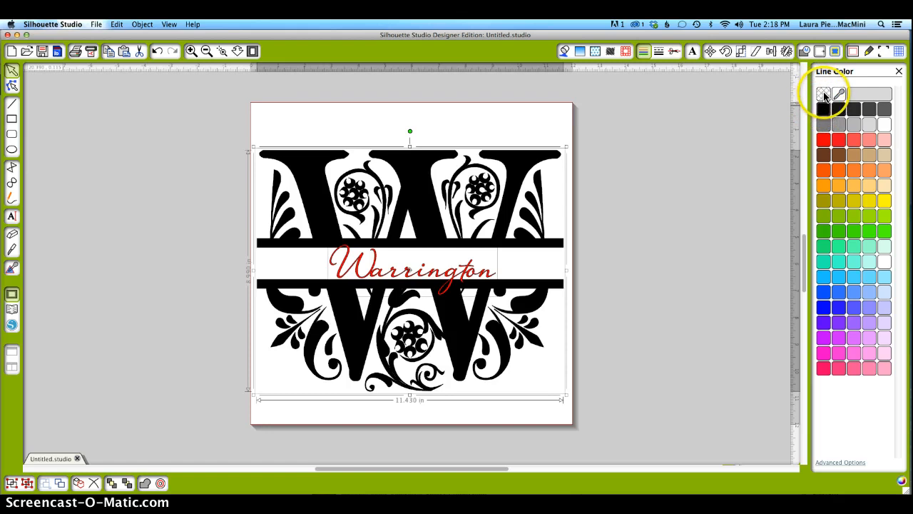
left_click(825, 95)
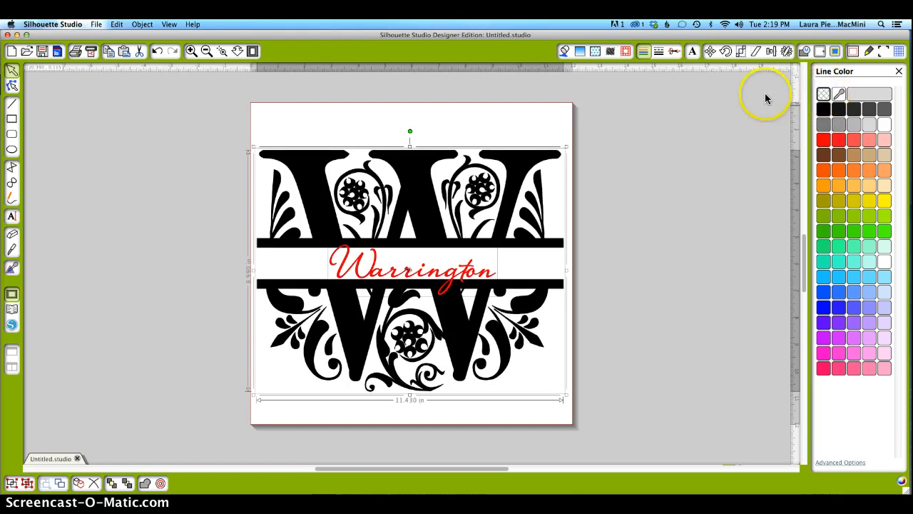
left_click(656, 158)
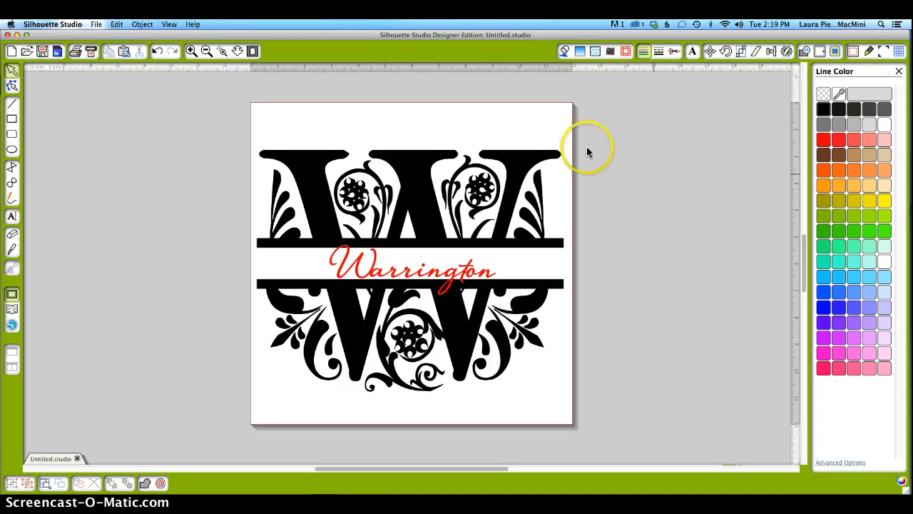
left_click(454, 283)
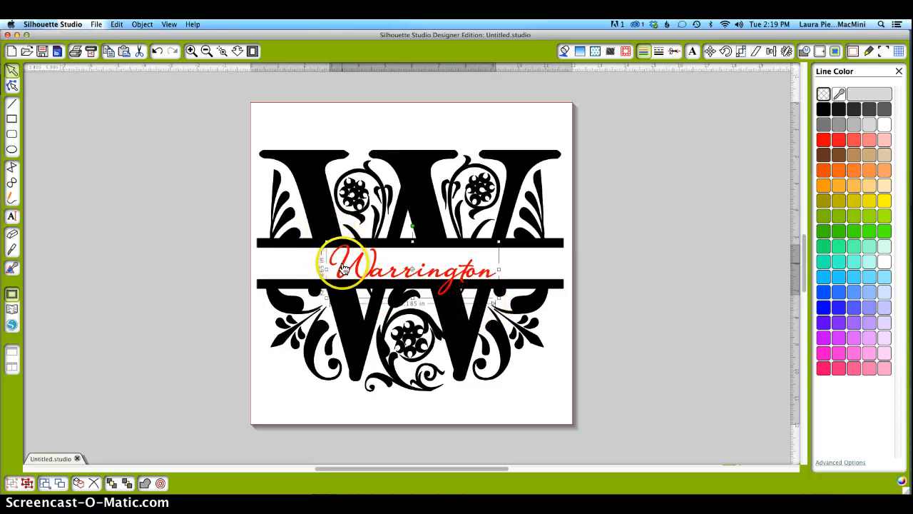
left_click_drag(344, 272, 344, 272)
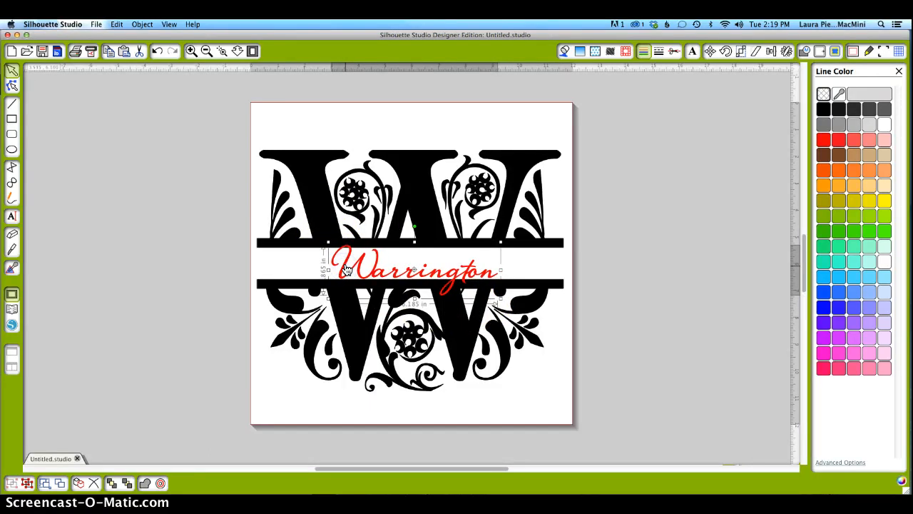
- Set the cut style of the family name to No Cut
left_click(675, 51)
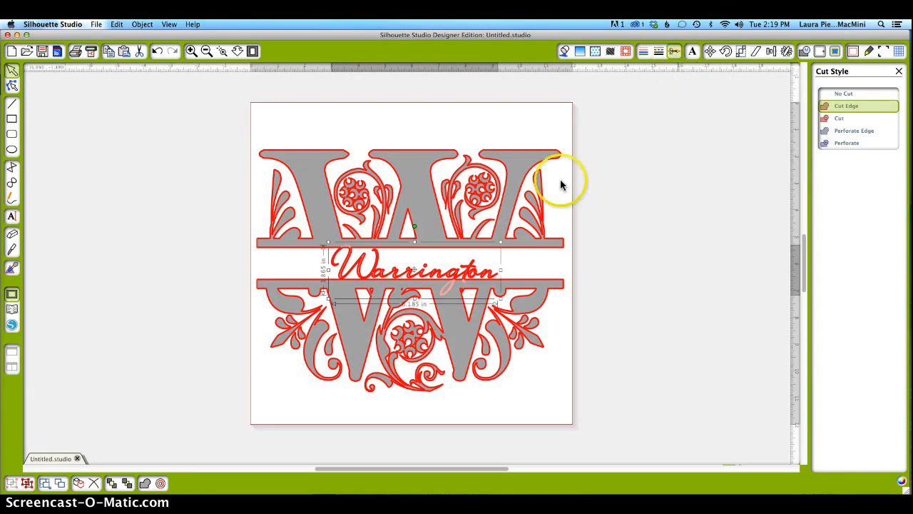
left_click(659, 188)
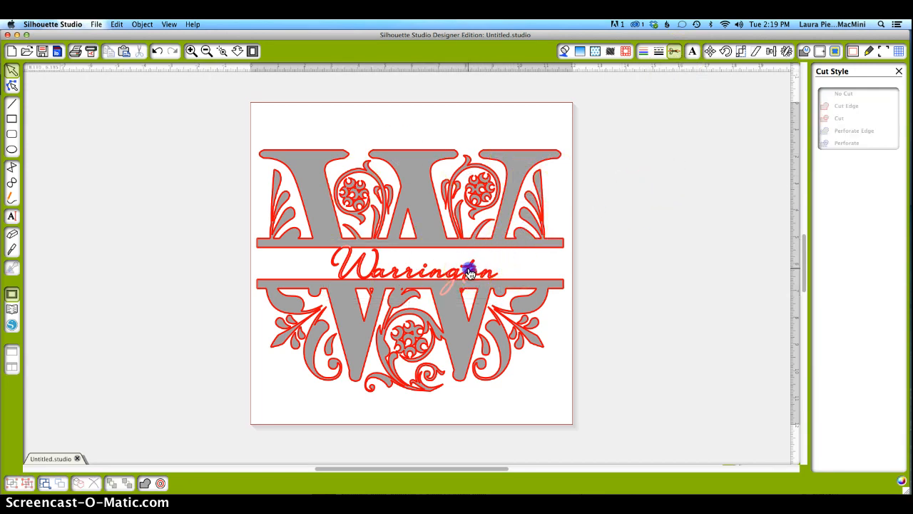
left_click(474, 269)
left_click(730, 175)
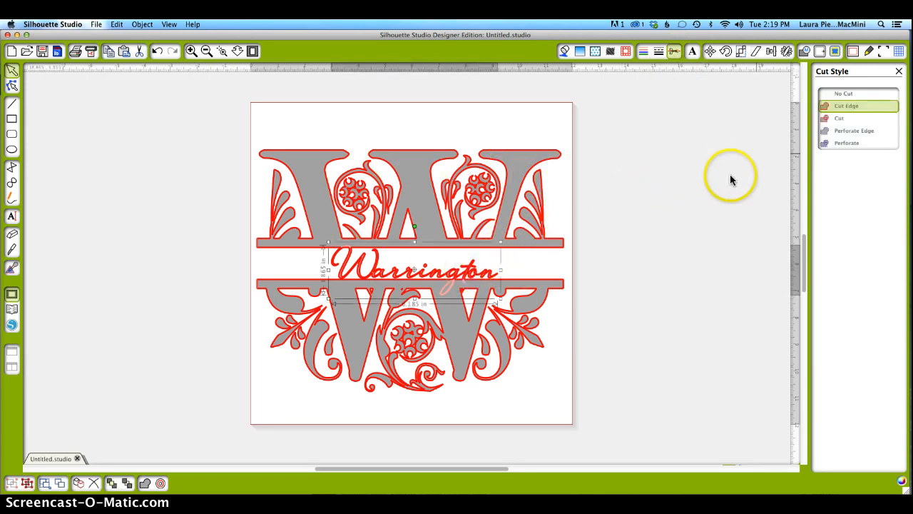
left_click(840, 92)
left_click(608, 149)
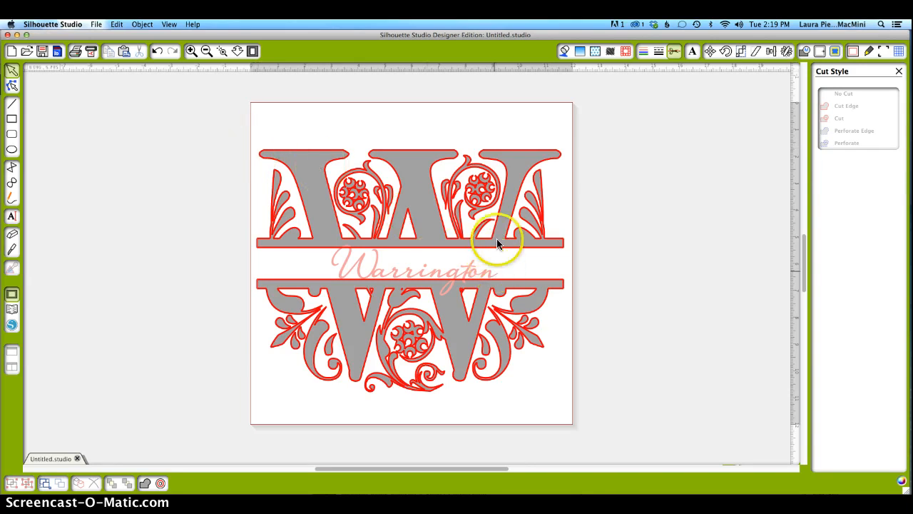
- Set the split-letter monogram's cut style to No Cut and the family name's cut style to Cut
left_click(522, 153)
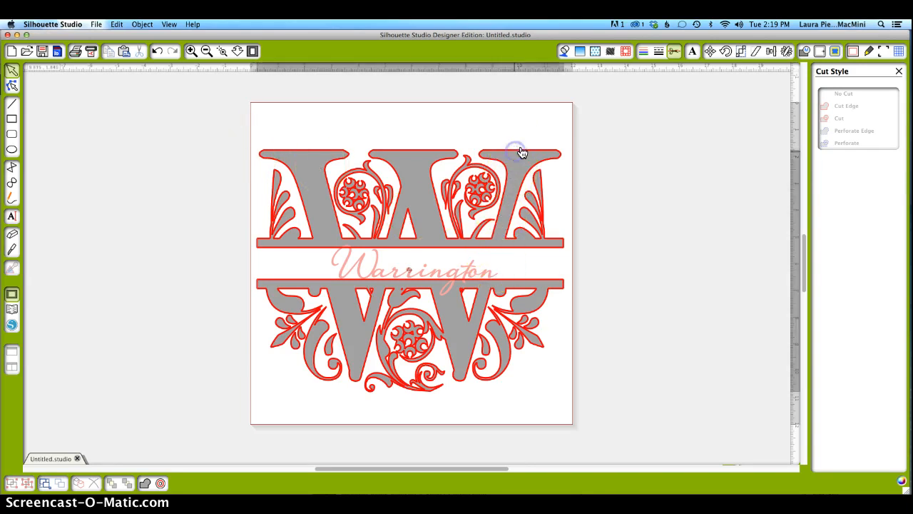
left_click(846, 94)
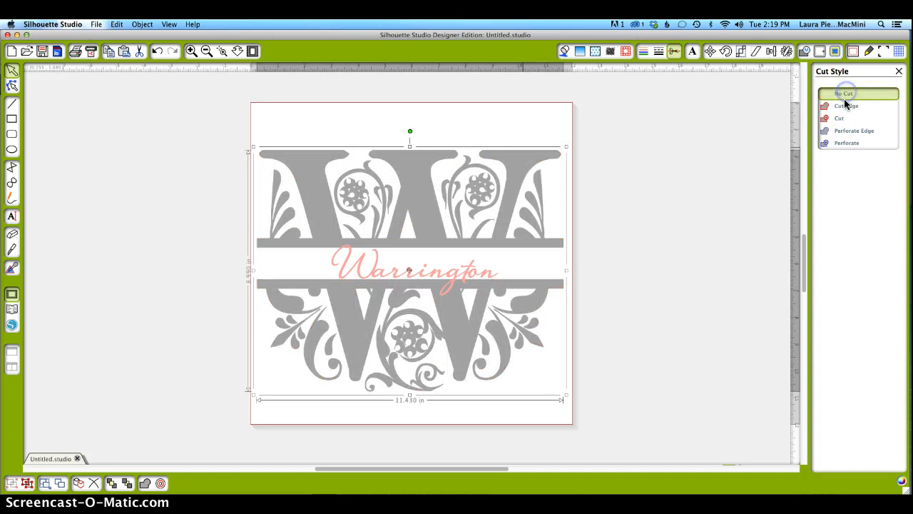
left_click(471, 269)
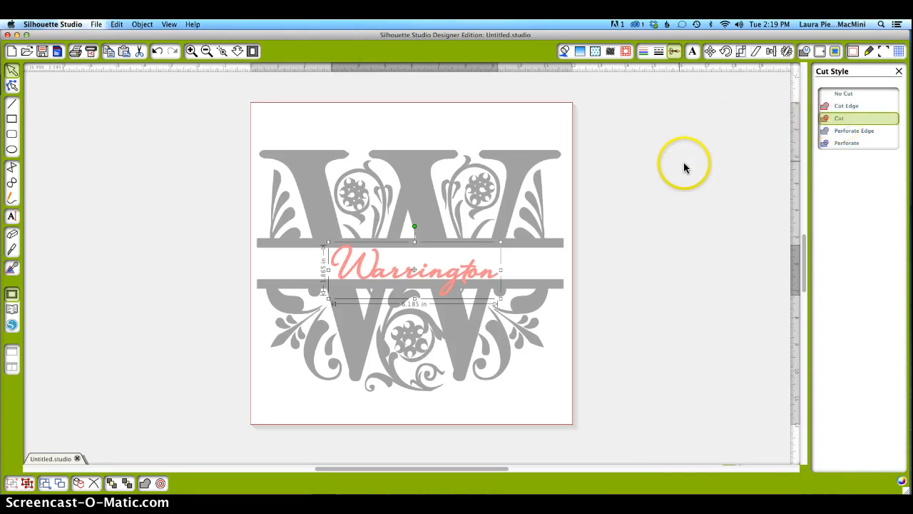
left_click(672, 171)
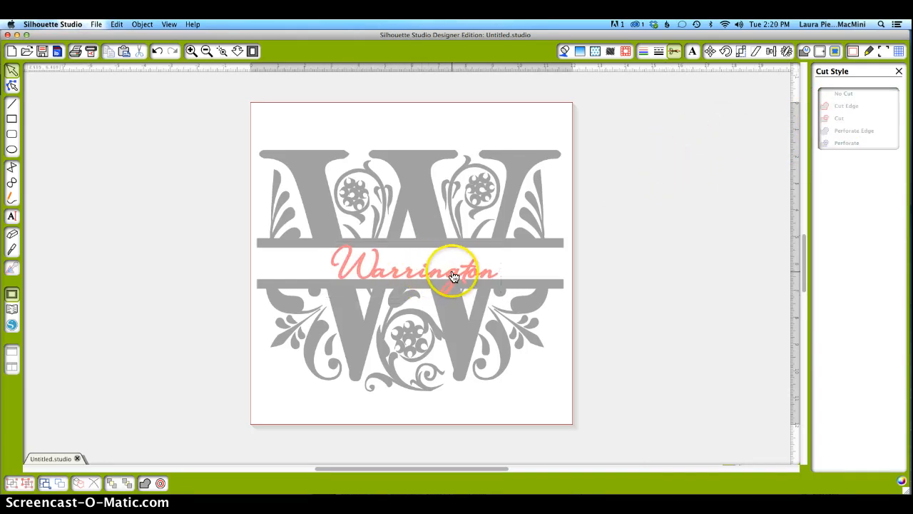
- Move the family name off the page to its left side and set the split-letter monogram's cut style to Cut
left_click_drag(456, 280, 178, 142)
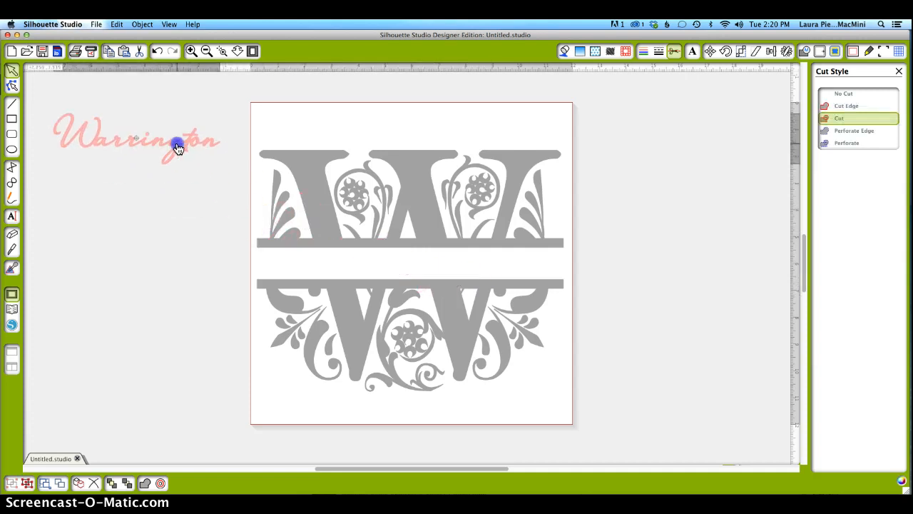
left_click(410, 178)
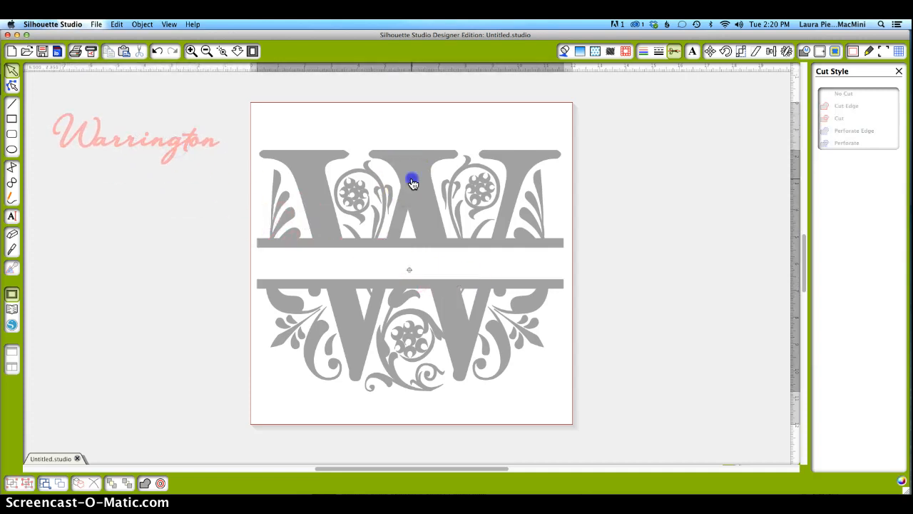
left_click(841, 118)
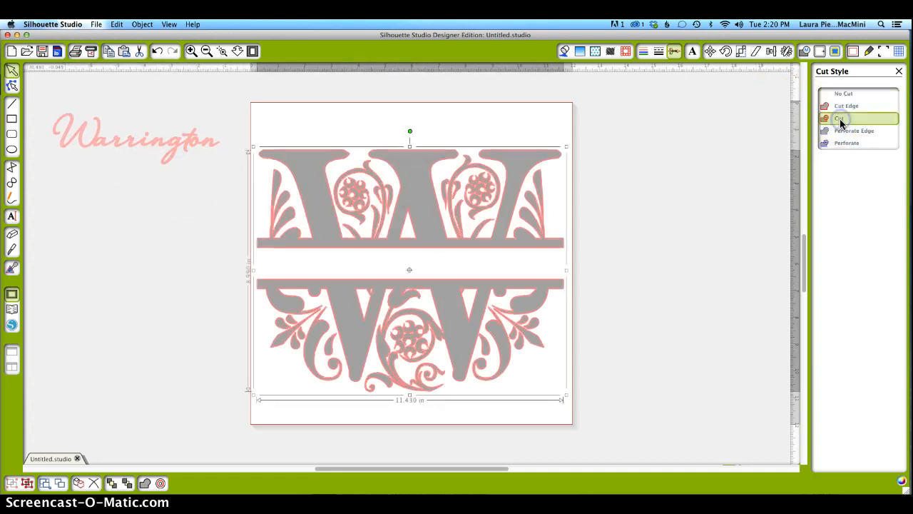
left_click(619, 166)
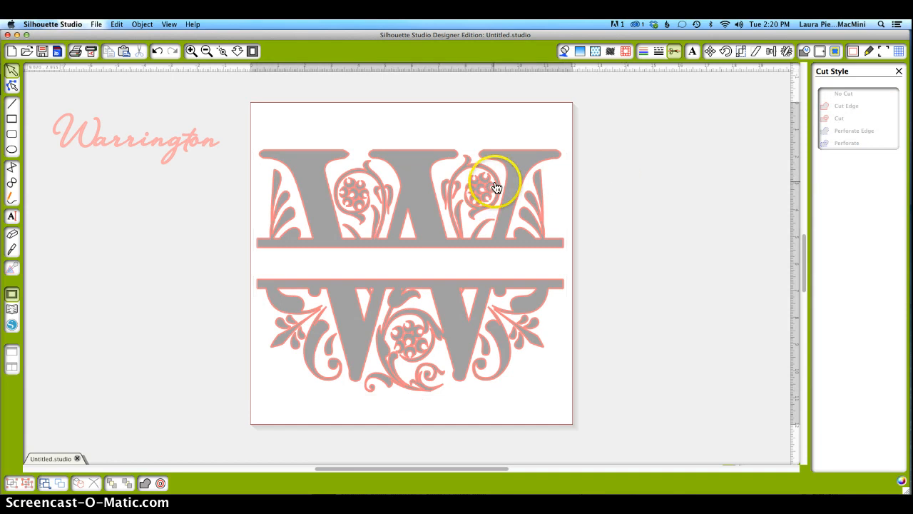
- Move the split-letter monogram off the page to its left side and place the family name alone on the page
left_click_drag(411, 211, 153, 251)
left_click(198, 134)
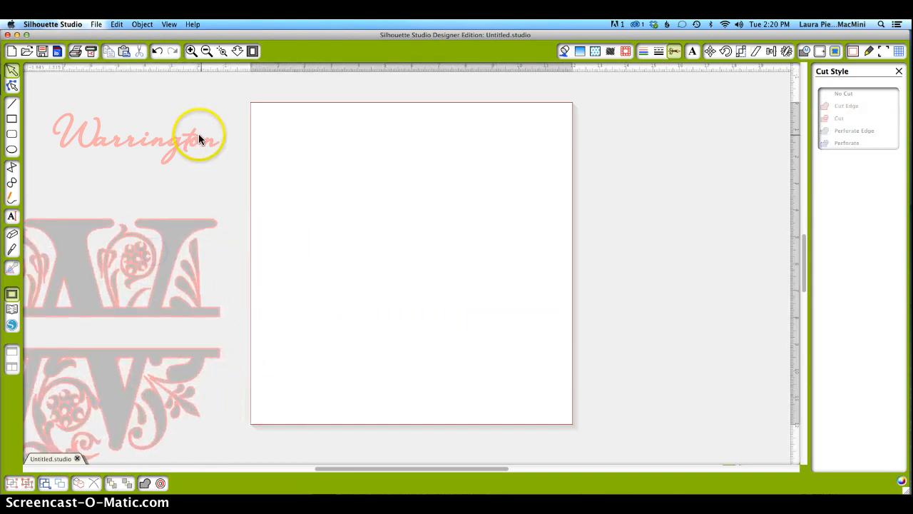
left_click_drag(191, 143, 461, 218)
left_click(464, 225)
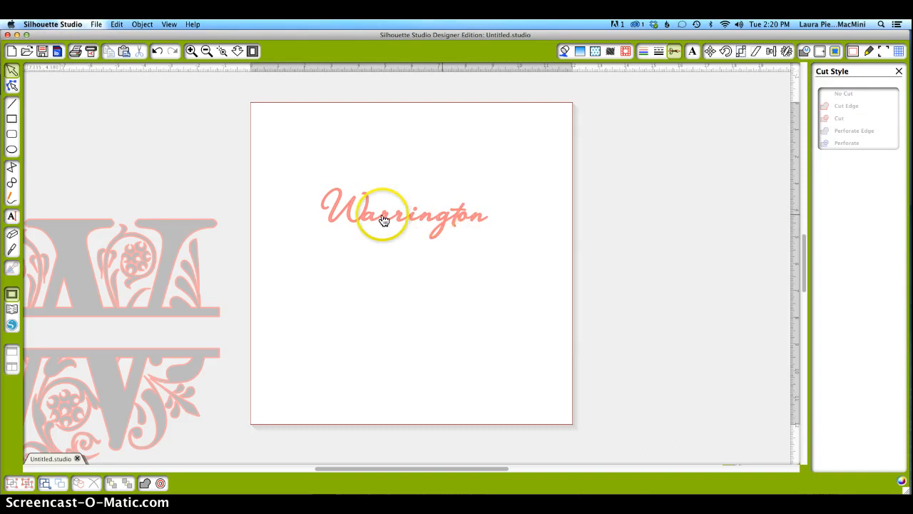
- Move the monogram back over the page's left edge and take the family name off the page to its right side
left_click_drag(187, 225, 294, 164)
left_click(411, 209)
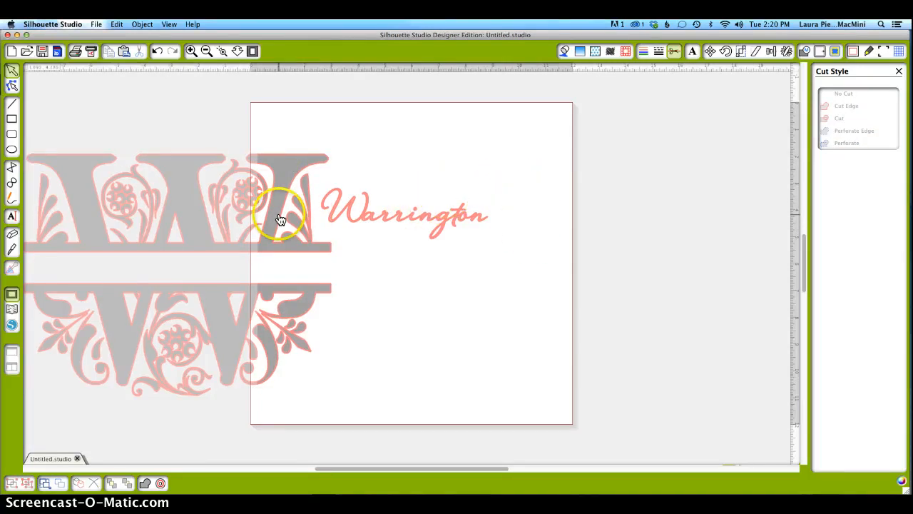
left_click_drag(353, 206, 649, 255)
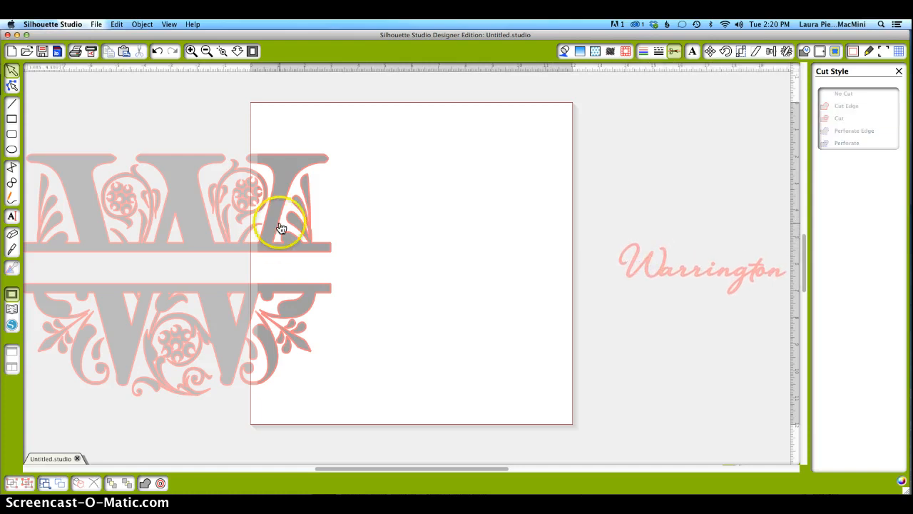